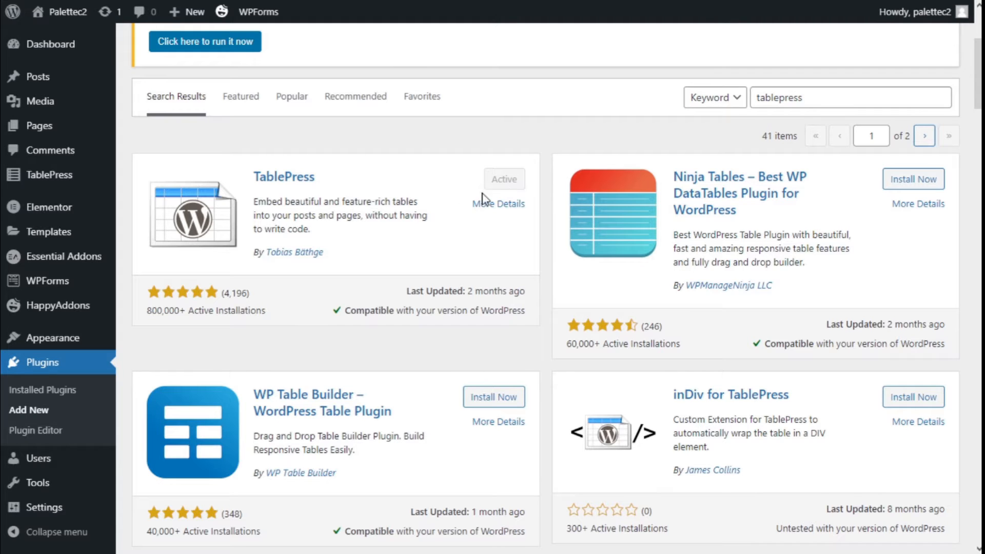
Step: Open the TablePress list of all tables
mouse_move(93, 188)
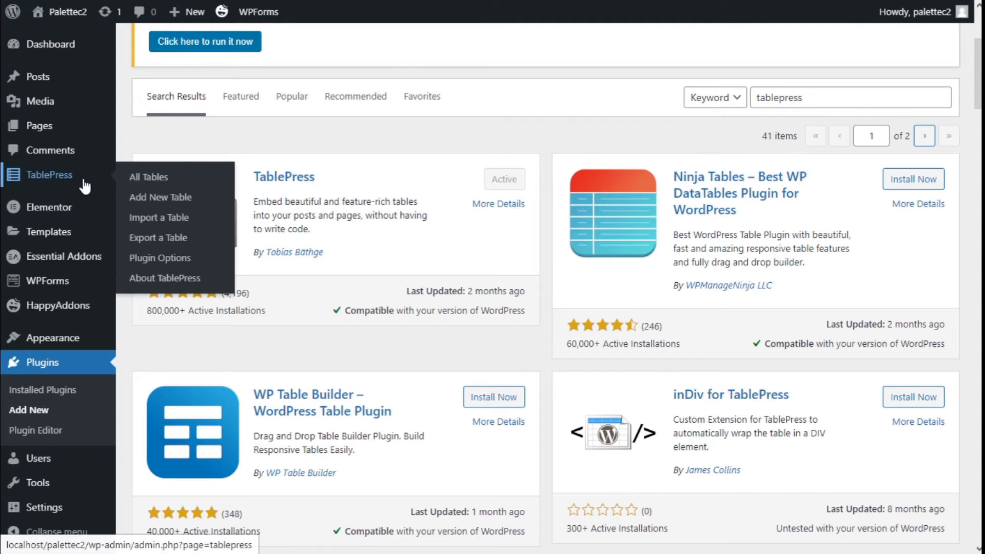
click(139, 174)
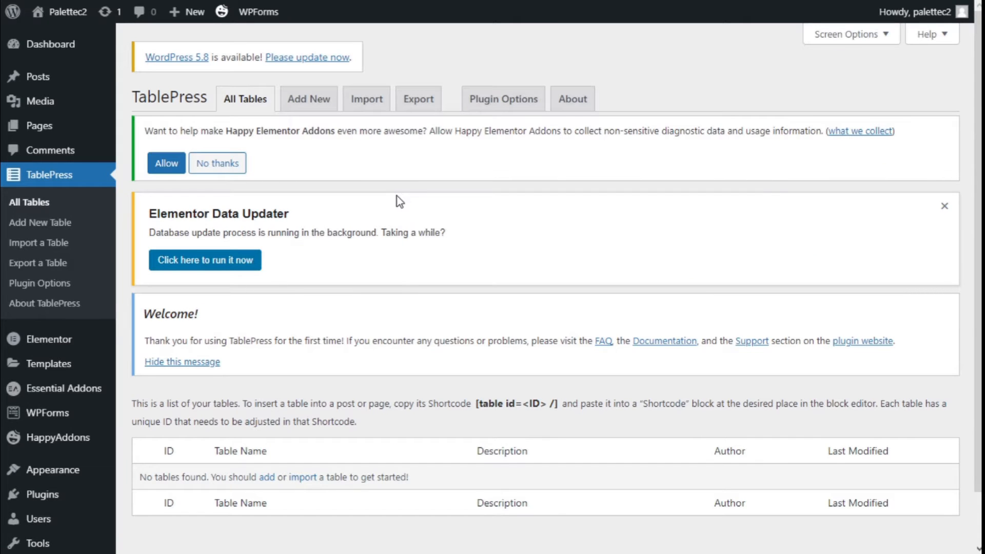
scroll(399, 202, down, 1)
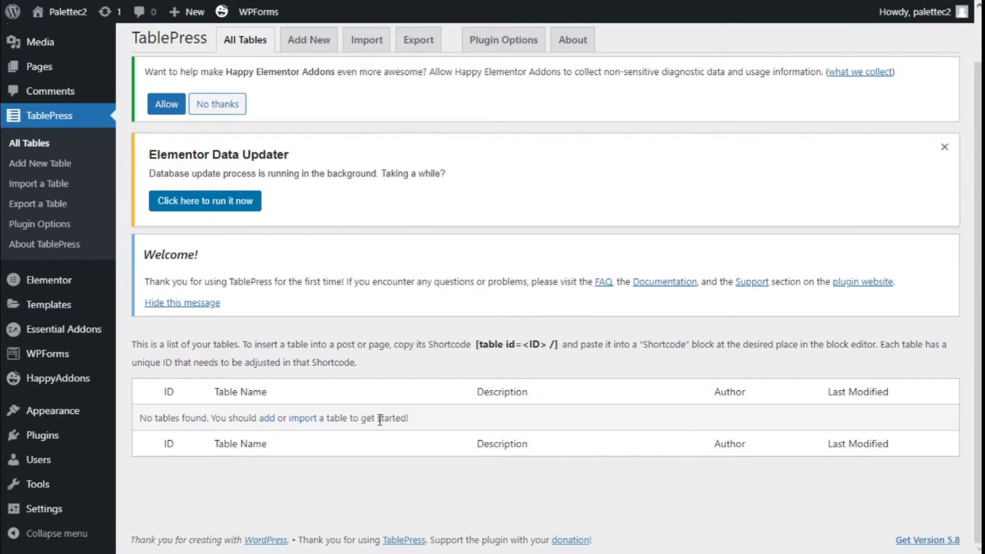
scroll(364, 426, up, 1)
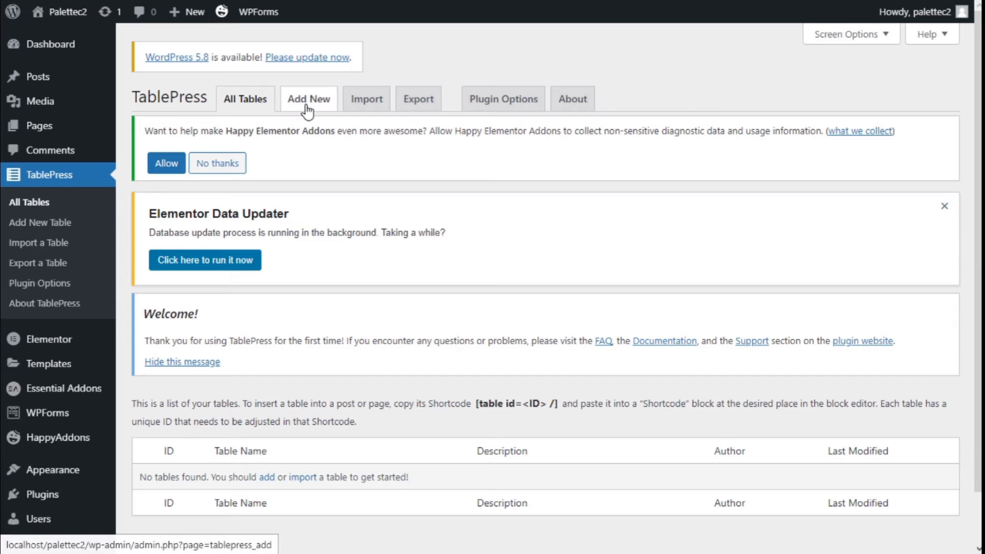
Step: Review the TablePress pages for importing and exporting tables
click(370, 104)
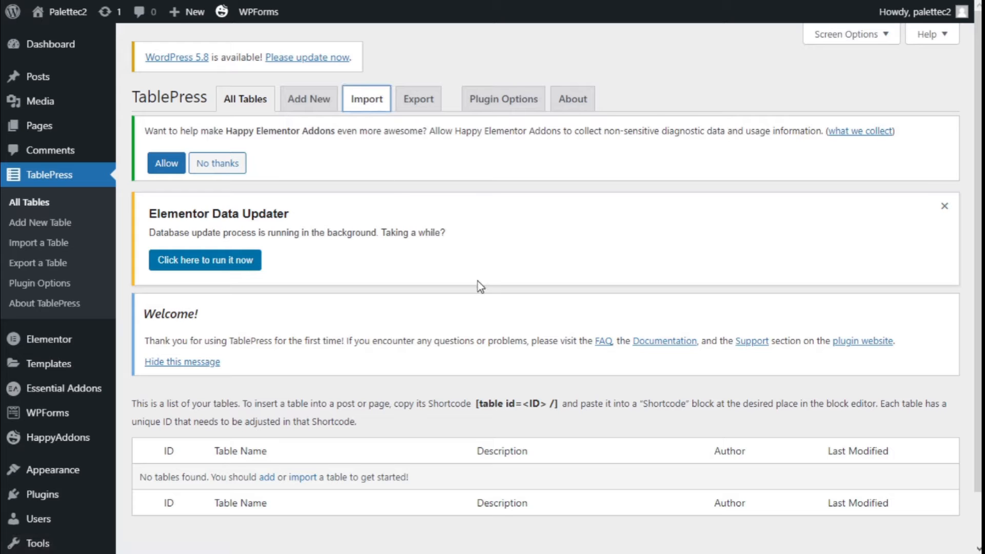
scroll(469, 328, down, 2)
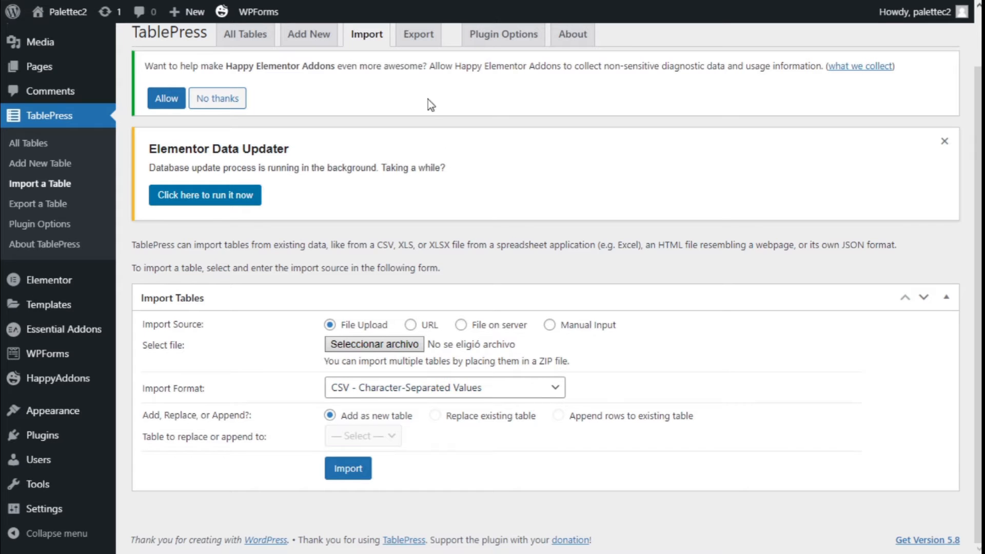
click(419, 47)
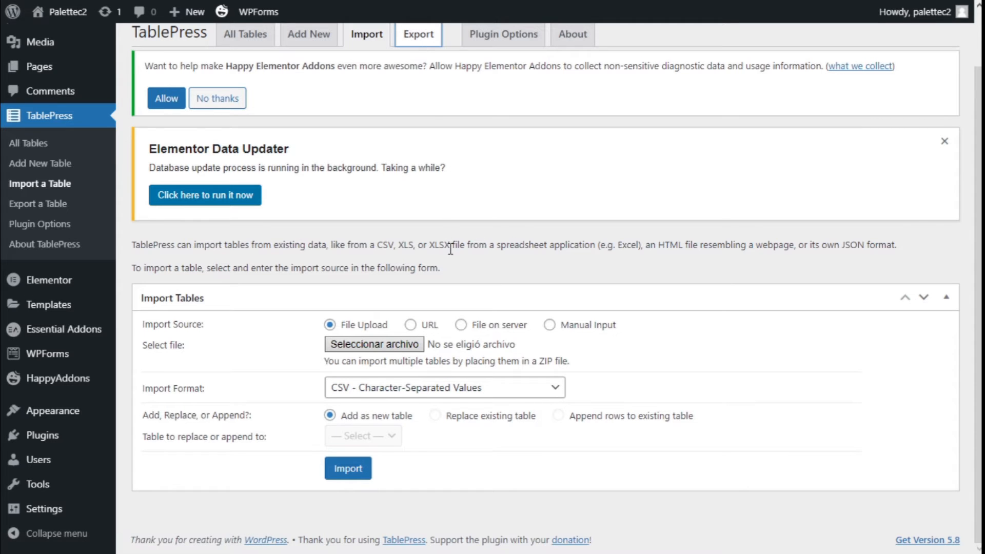
scroll(452, 260, down, 1)
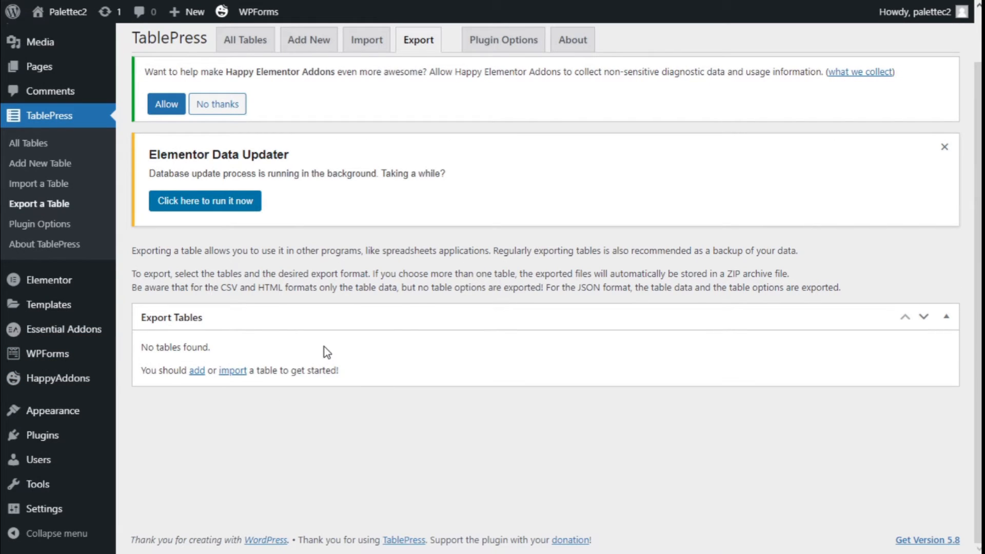
Step: Delete all the sample Custom CSS code in the TablePress plugin options and review the remaining options
click(509, 48)
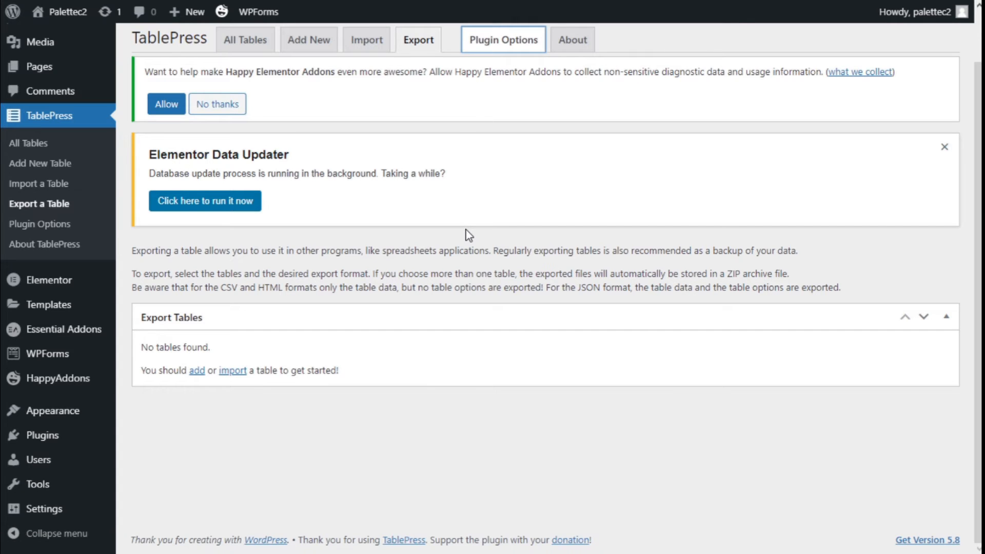
scroll(452, 234, down, 3)
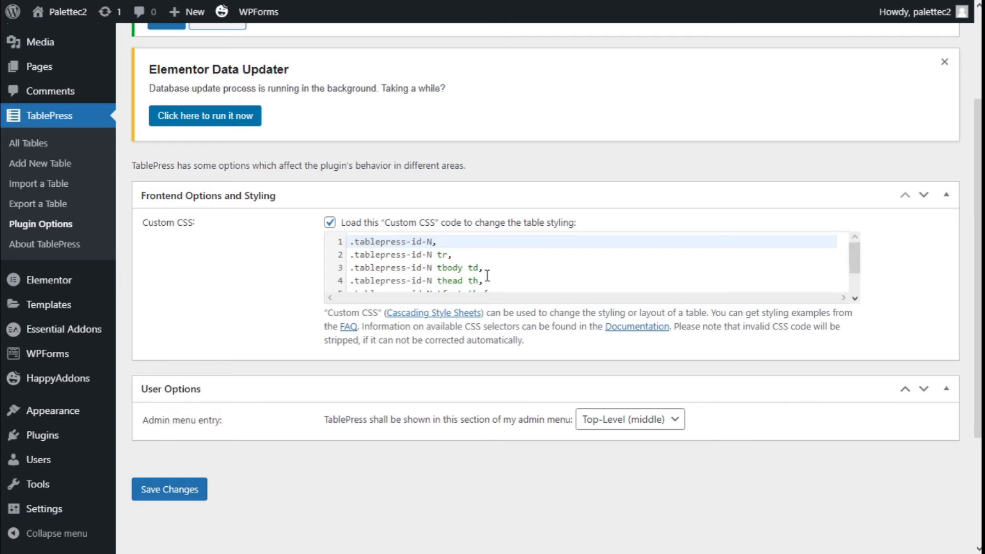
scroll(493, 275, down, 2)
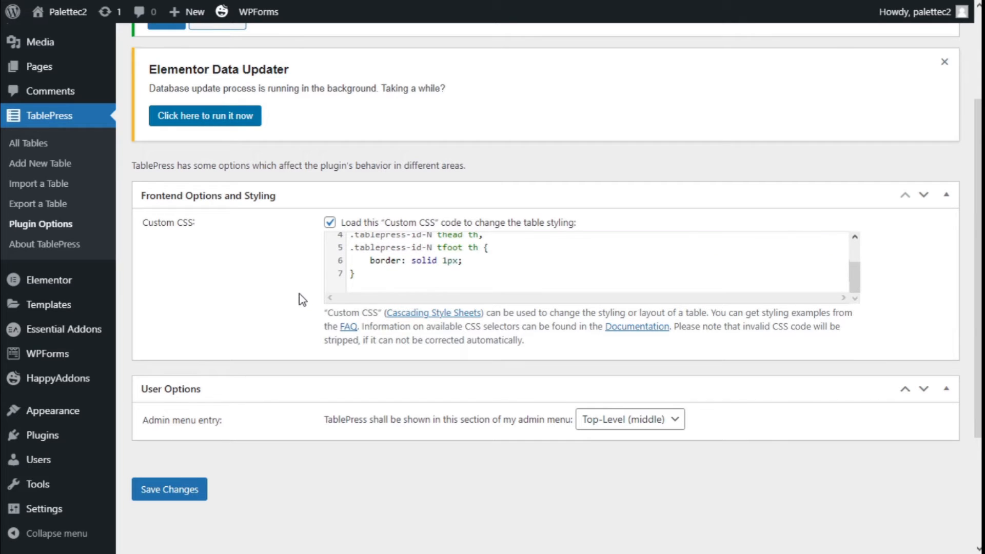
click(406, 281)
drag(354, 322, 355, 242)
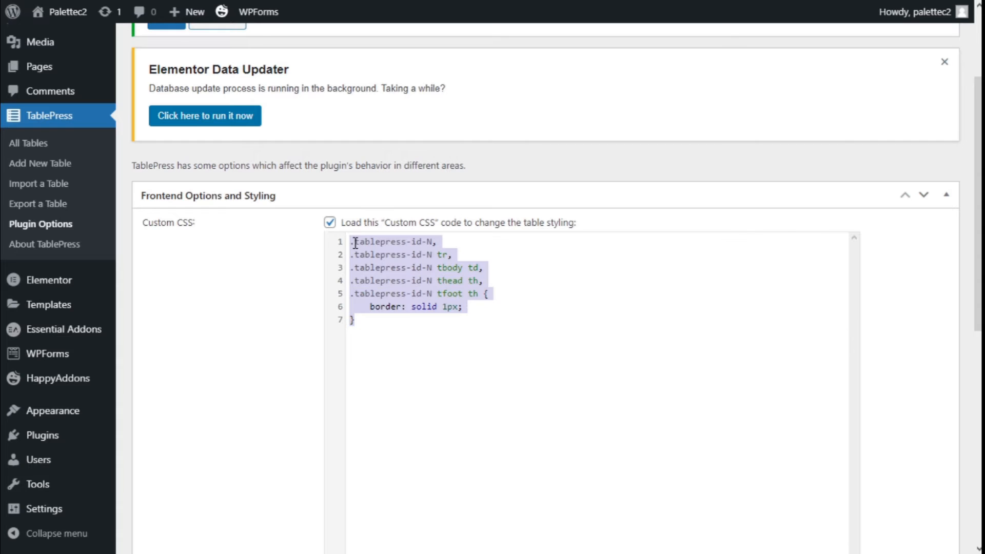
key(BackSpace)
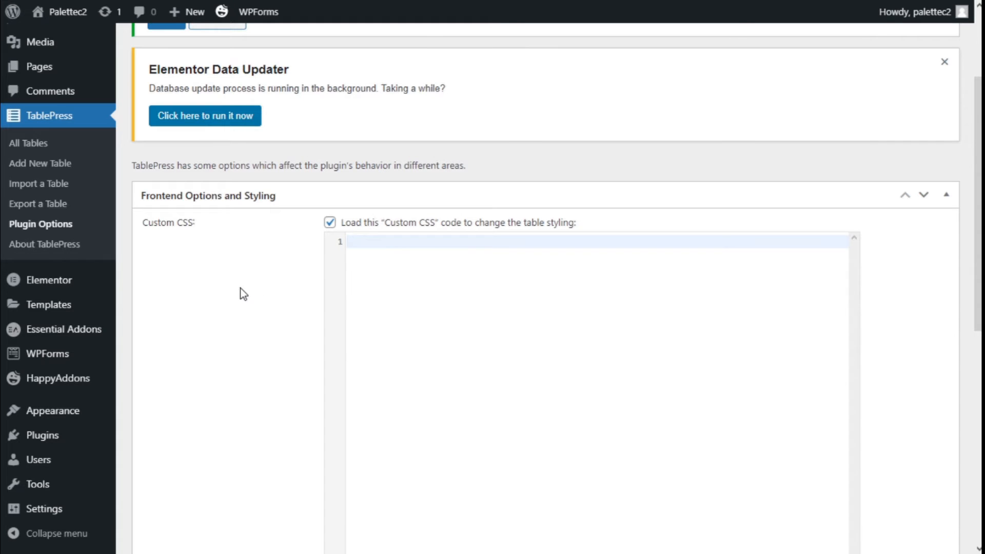
scroll(240, 289, down, 7)
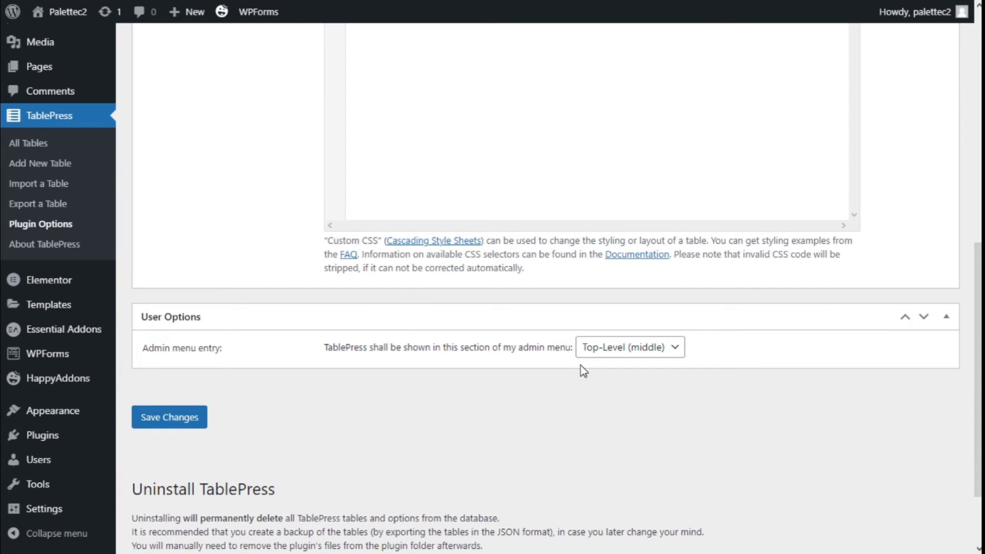
scroll(605, 368, up, 6)
scroll(584, 370, up, 2)
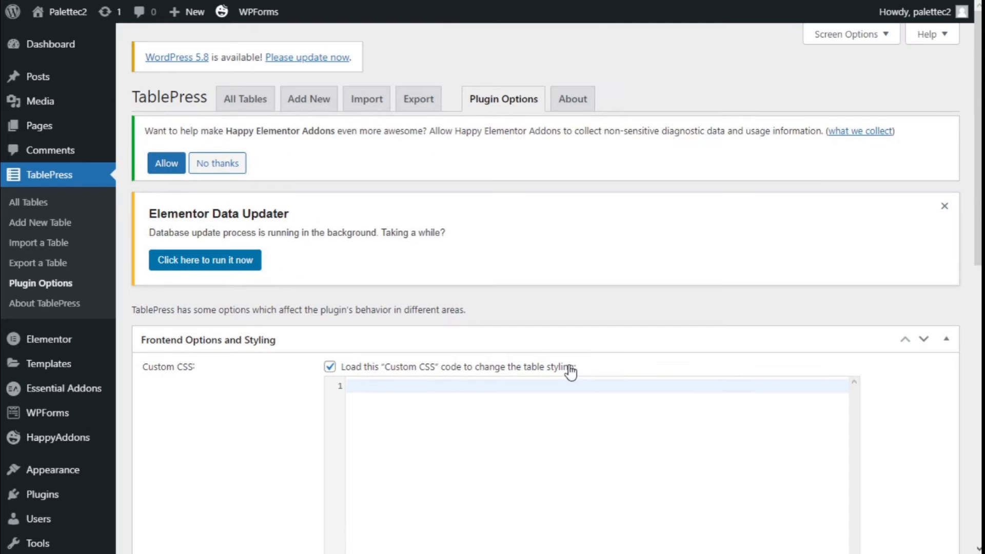
Step: Add a new table with 3 rows and 3 columns, leaving its name and description empty
click(309, 108)
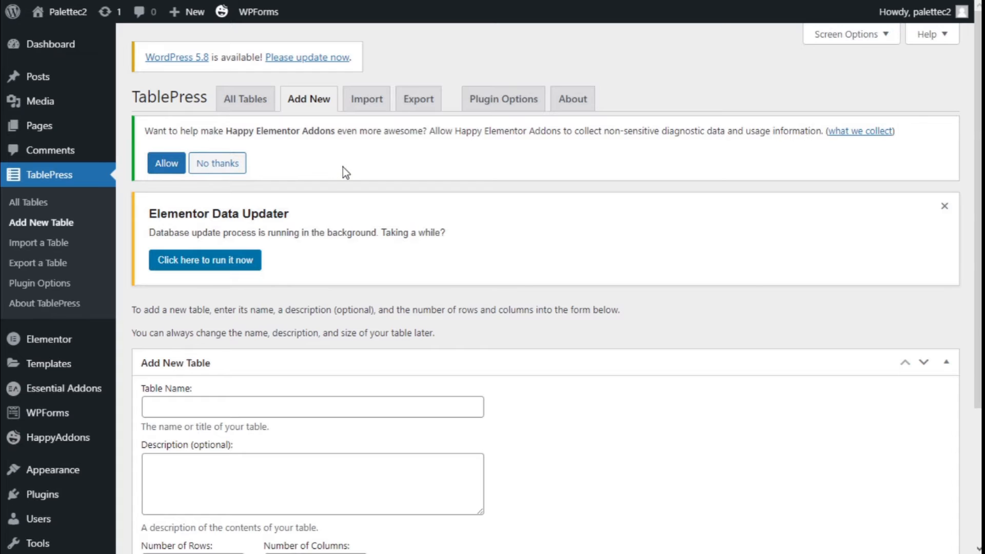
scroll(342, 168, down, 4)
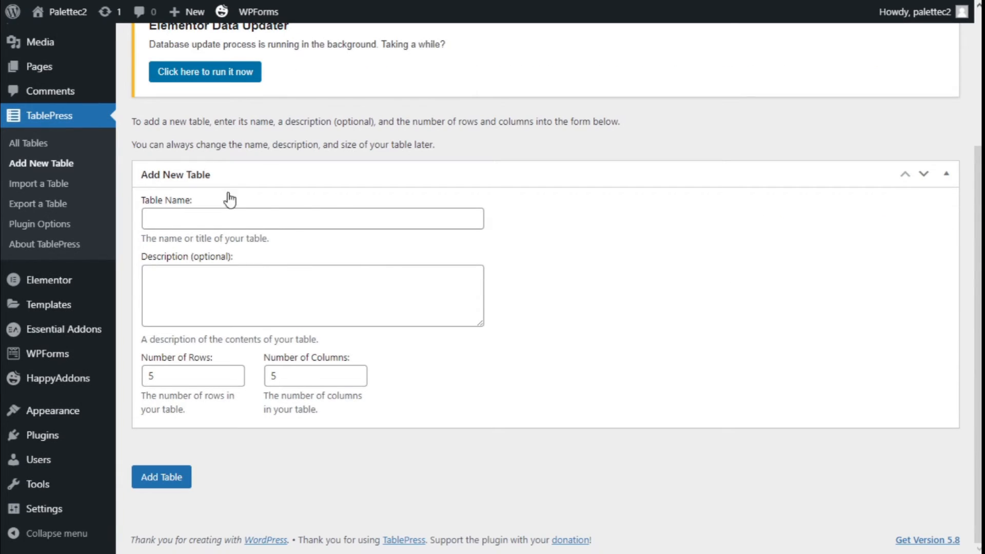
click(245, 225)
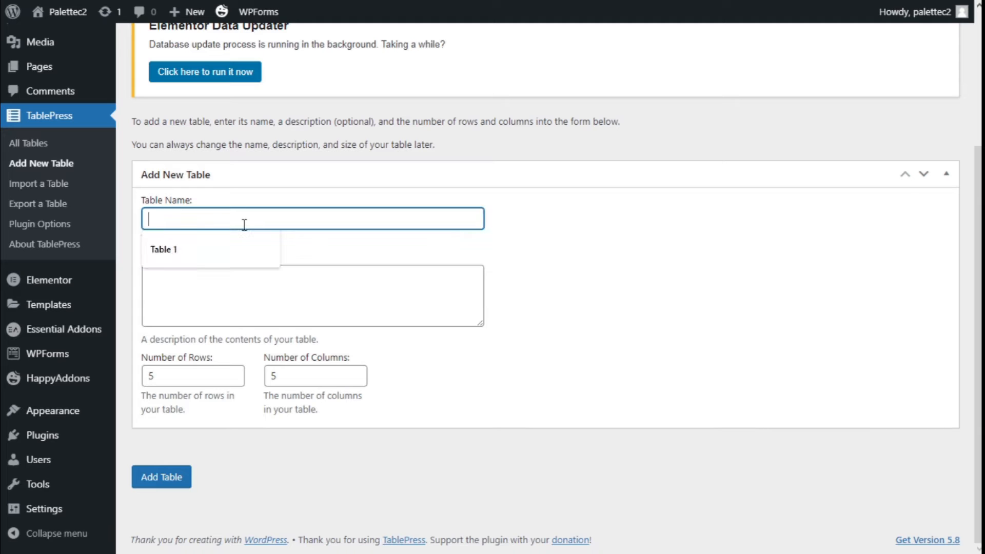
key(Down)
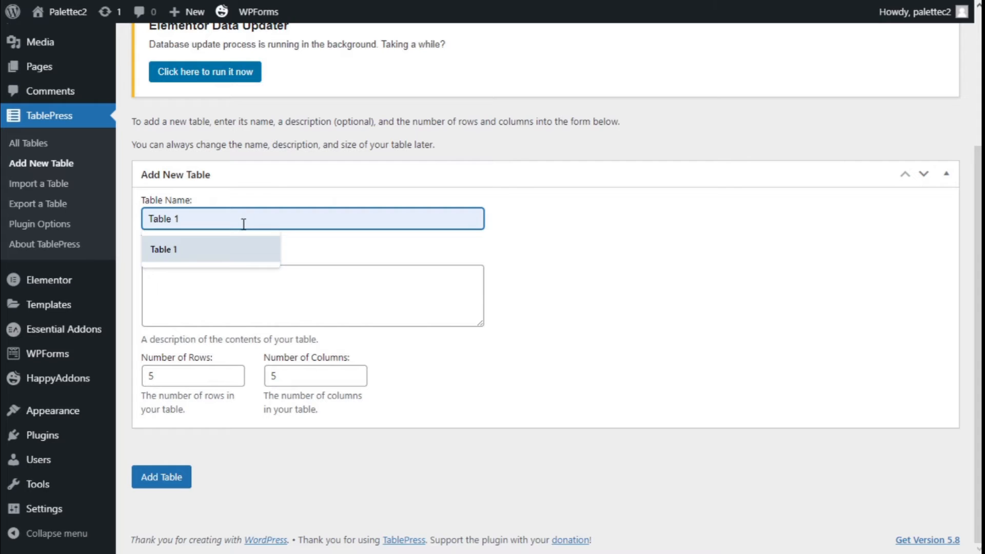
key(Escape)
click(222, 287)
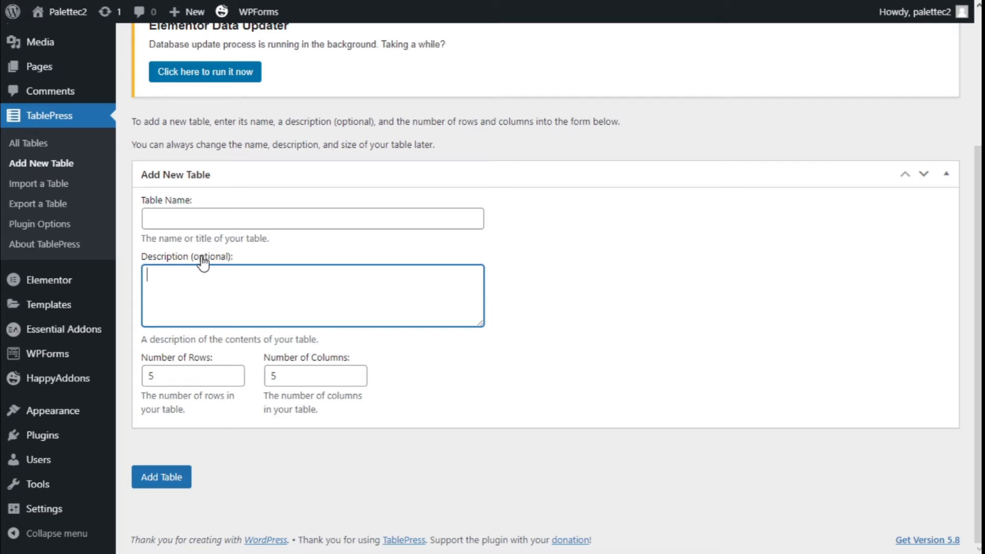
click(233, 380)
click(233, 380)
click(355, 380)
click(355, 380)
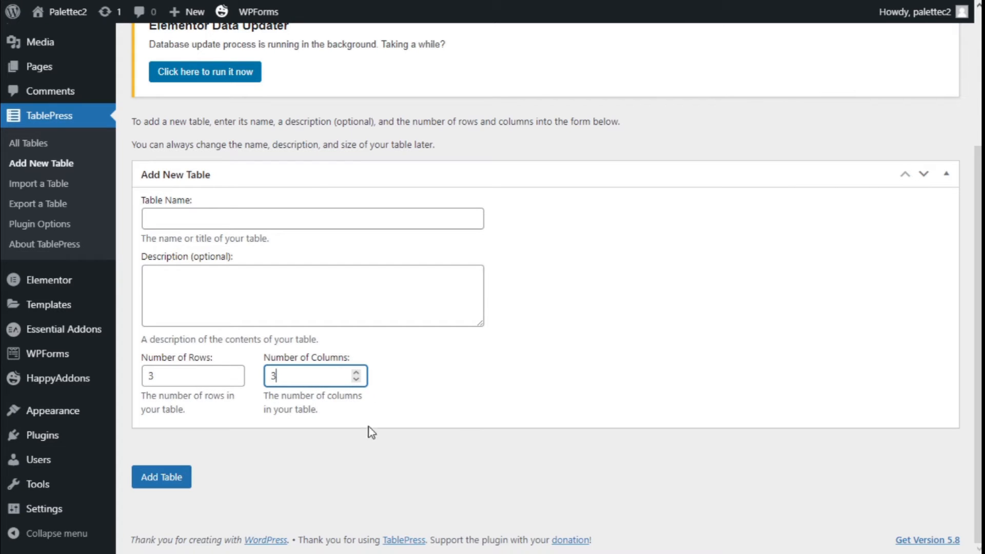
click(176, 478)
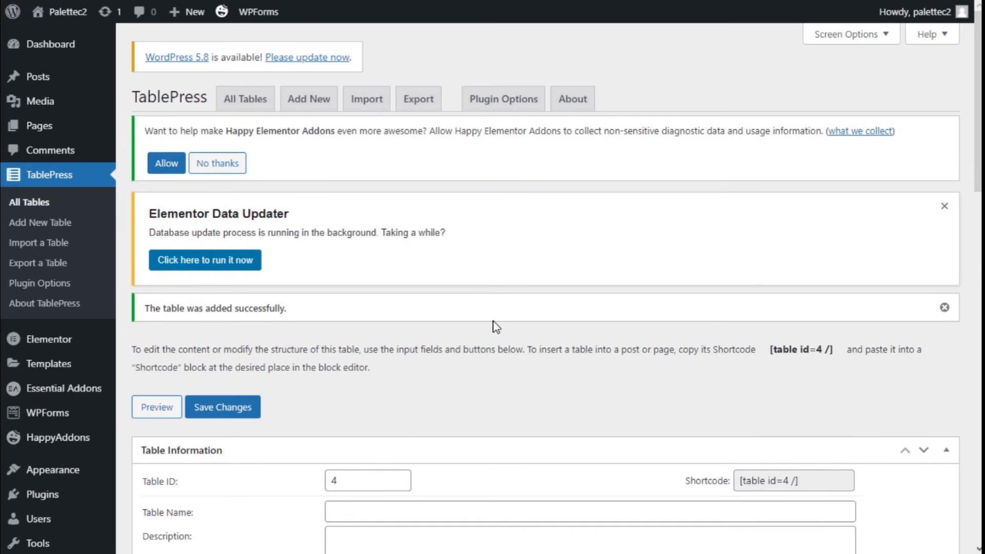
Step: Name the new table "Table 1" in its table information
scroll(498, 320, down, 2)
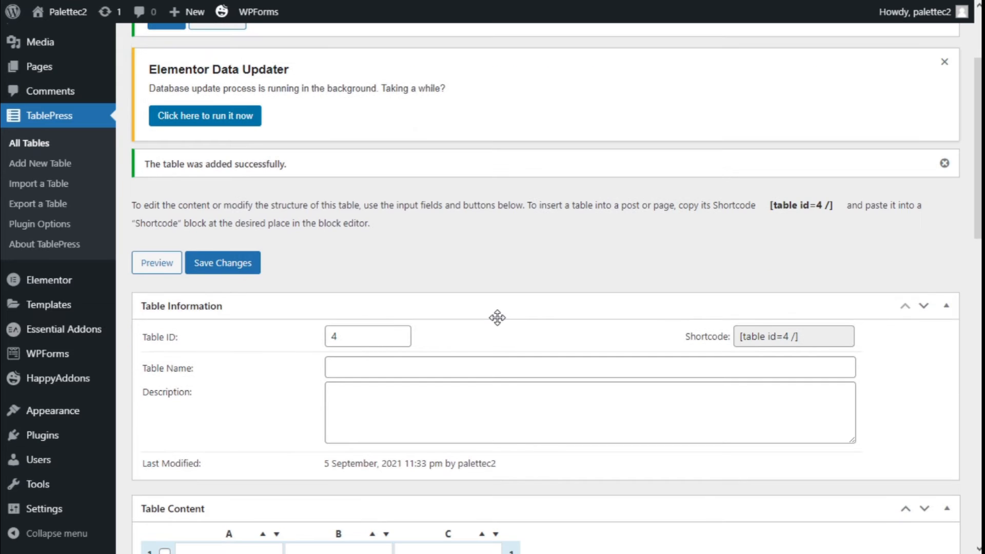
click(394, 366)
scroll(499, 356, down, 2)
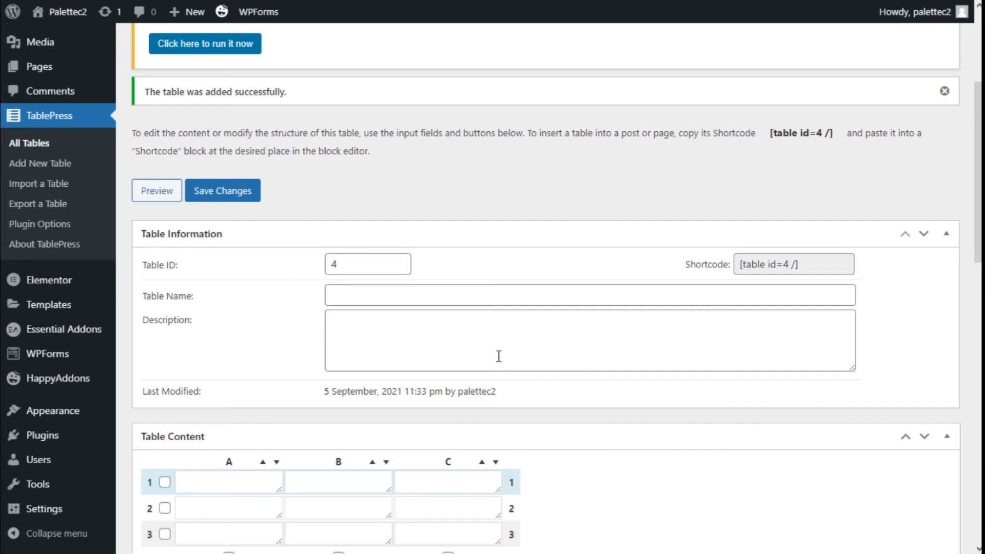
scroll(275, 345, down, 2)
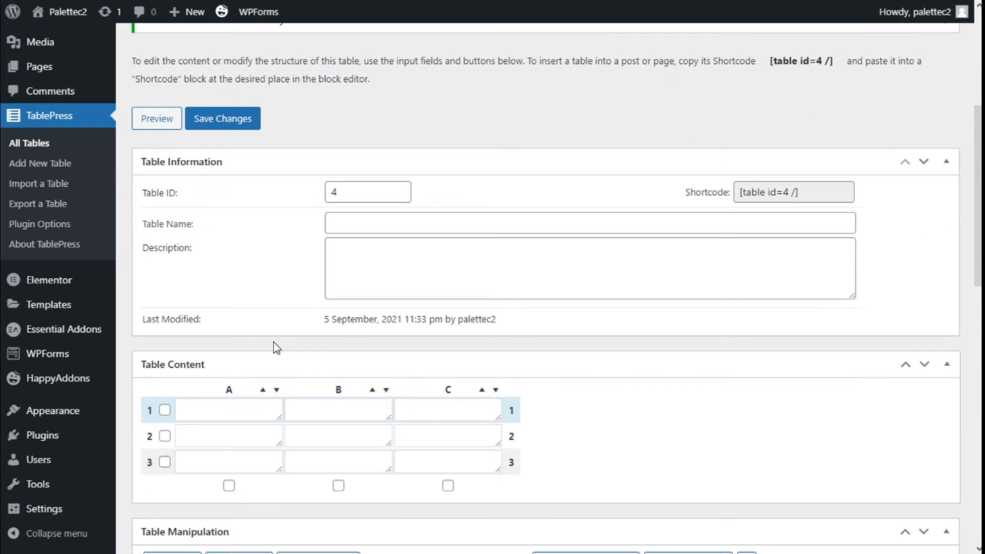
click(378, 224)
click(387, 259)
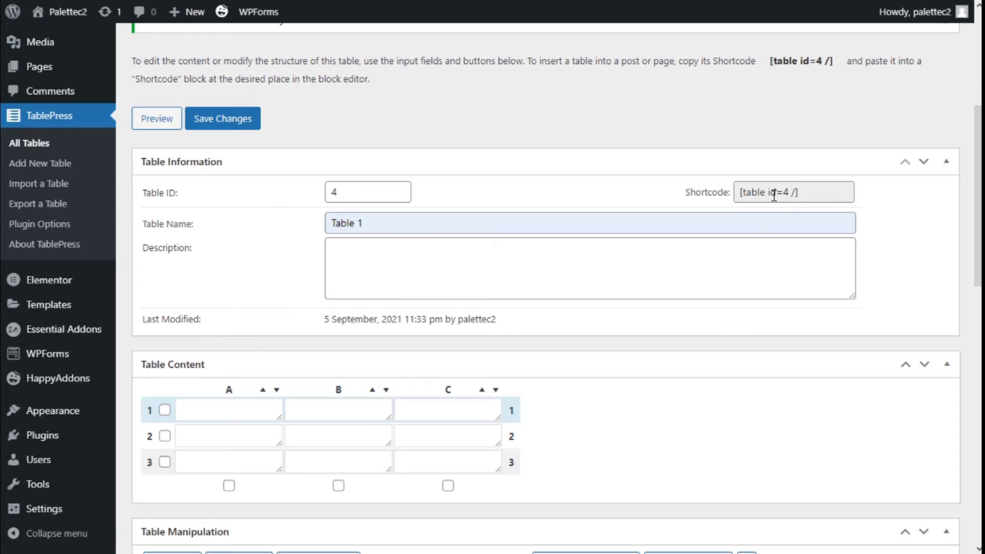
Step: Select rows 1 to 3 and columns A to C in the table content, and clear all those selections
scroll(339, 279, down, 4)
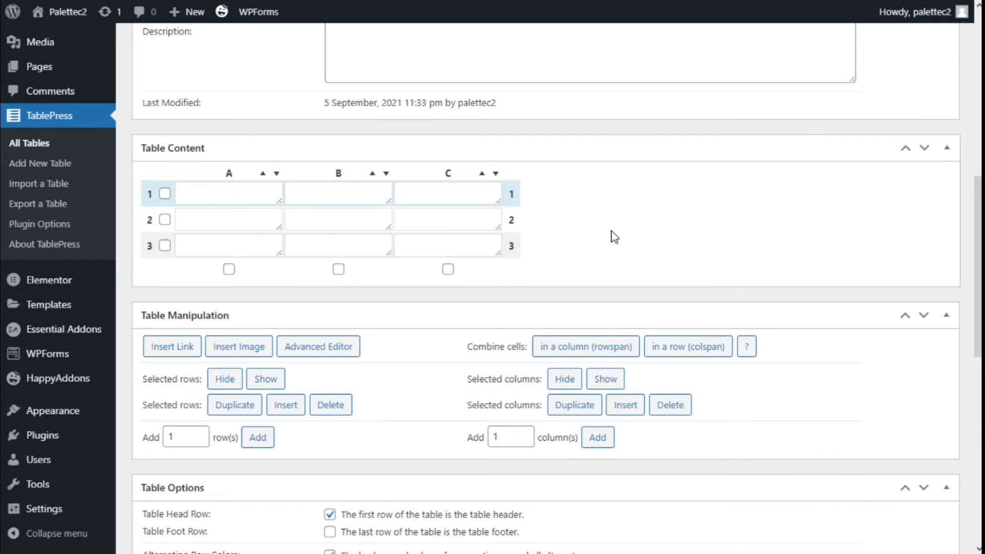
scroll(158, 226, down, 2)
scroll(165, 220, up, 2)
click(165, 194)
click(165, 220)
click(165, 245)
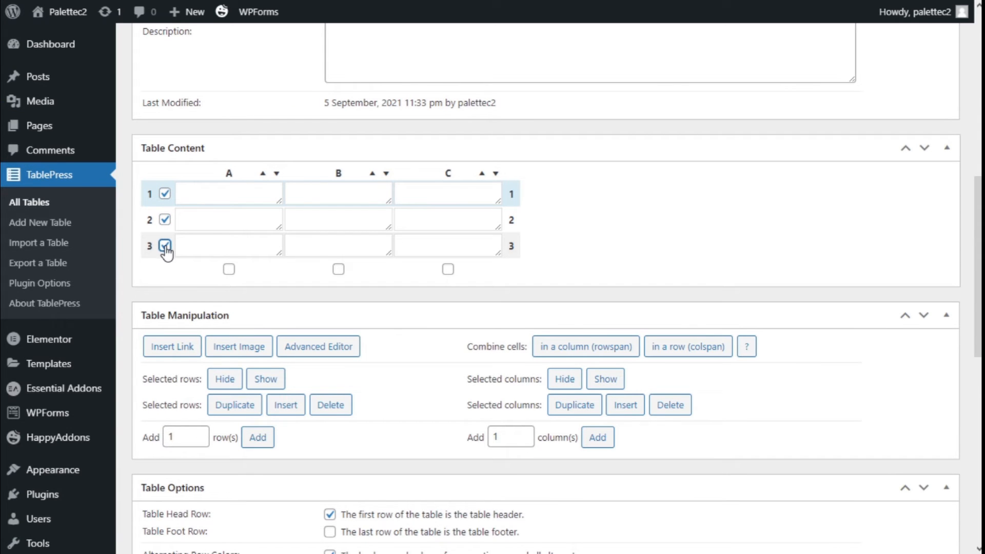
click(229, 269)
click(338, 268)
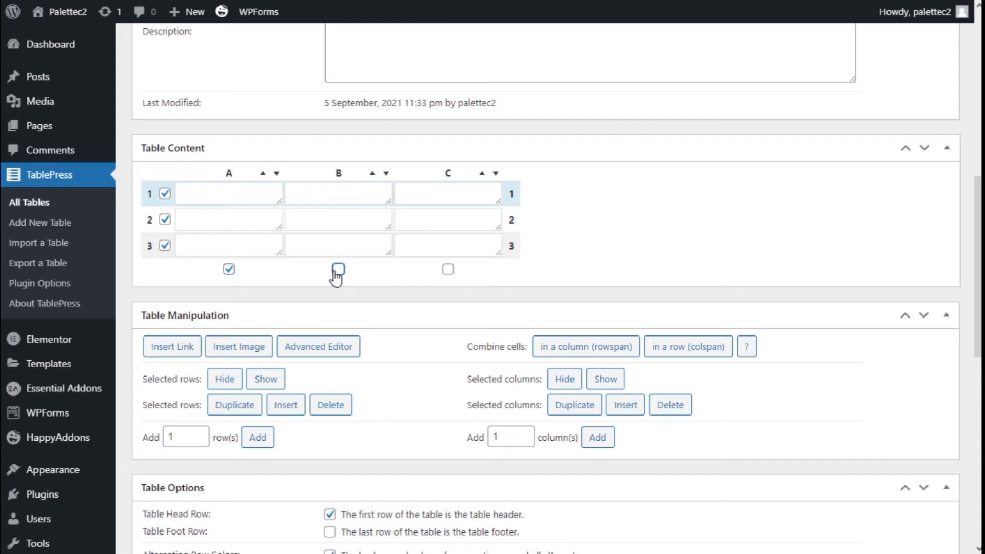
click(447, 269)
click(447, 270)
click(338, 269)
click(229, 269)
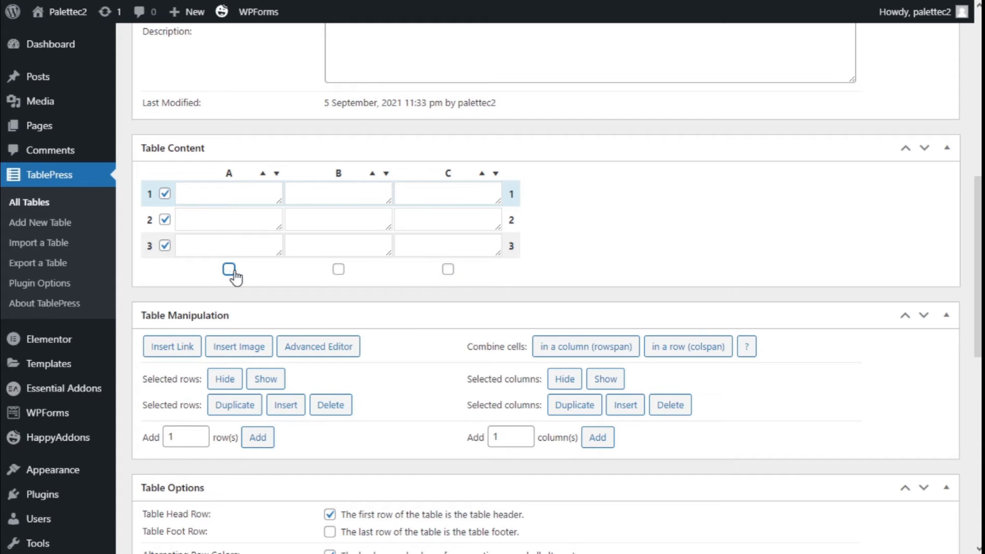
click(162, 246)
click(165, 220)
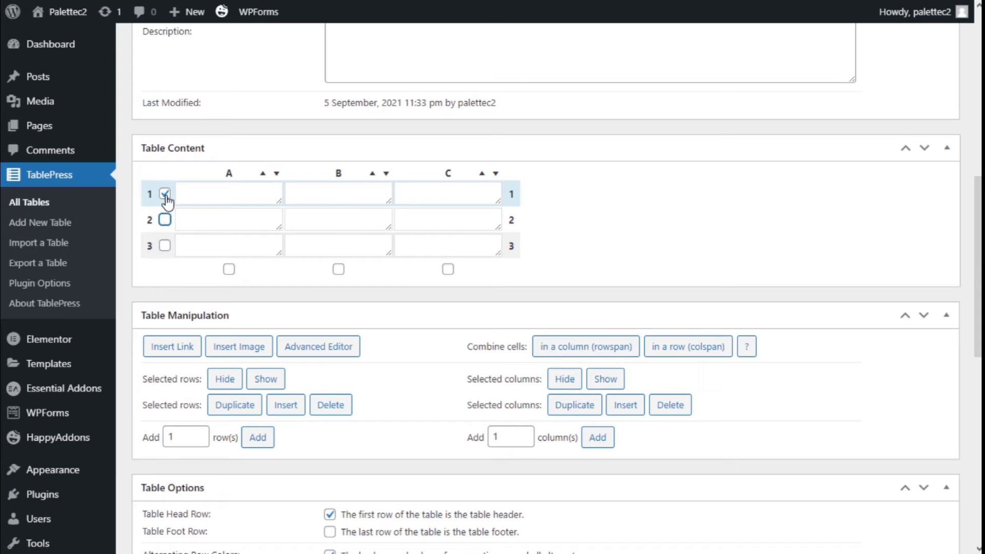
click(164, 193)
Step: Enter "Column 1", "column 2" and "column 3" in cells A to C of the first table row
scroll(575, 251, down, 1)
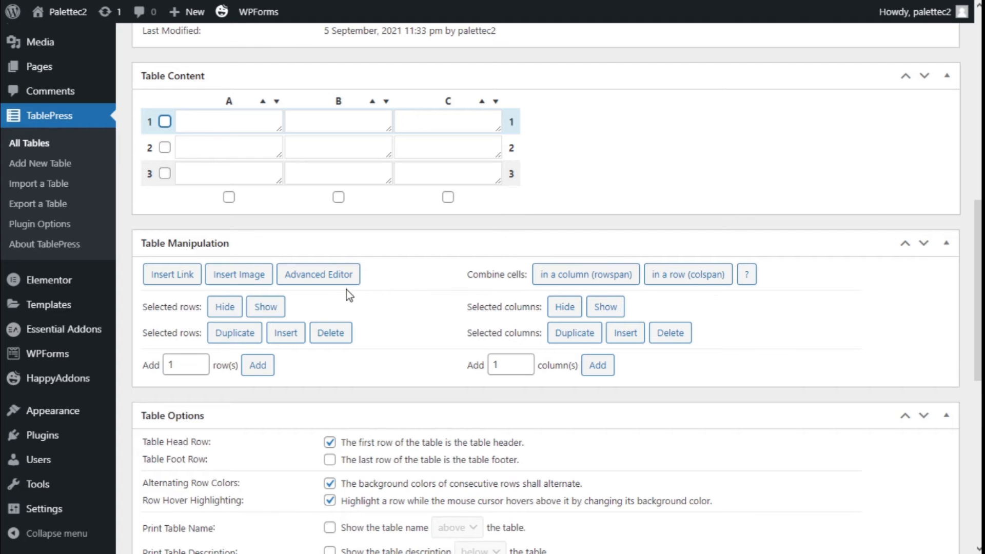
click(209, 126)
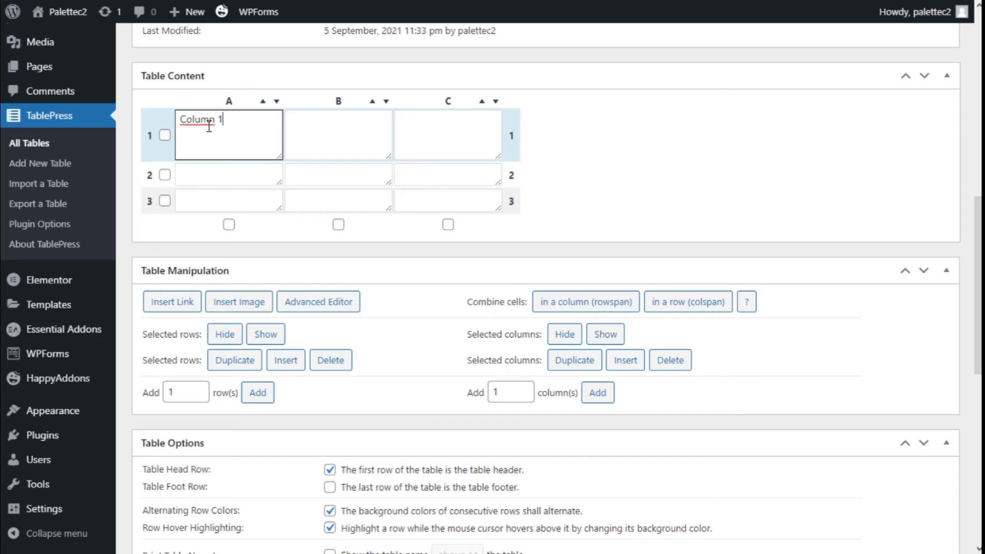
click(301, 127)
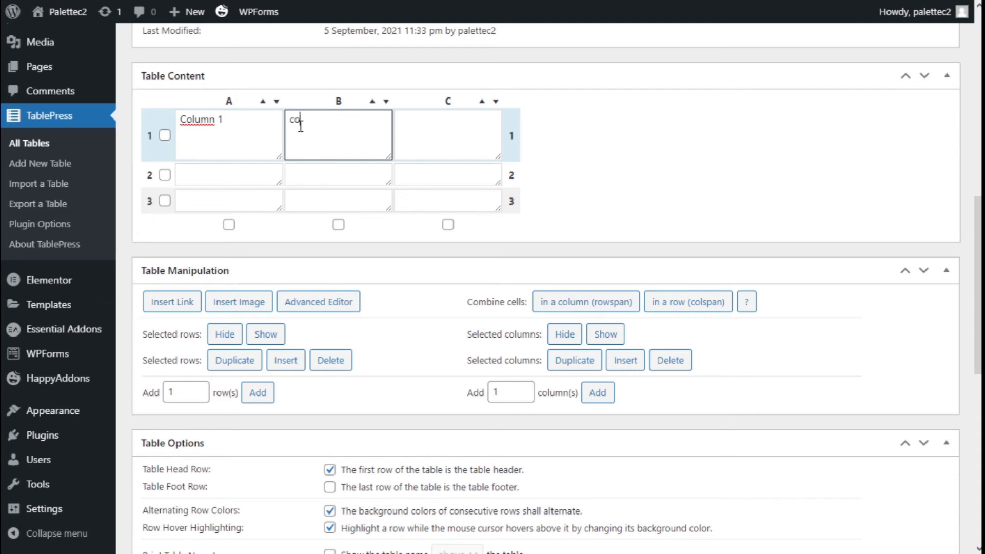
text(column 2)
click(421, 129)
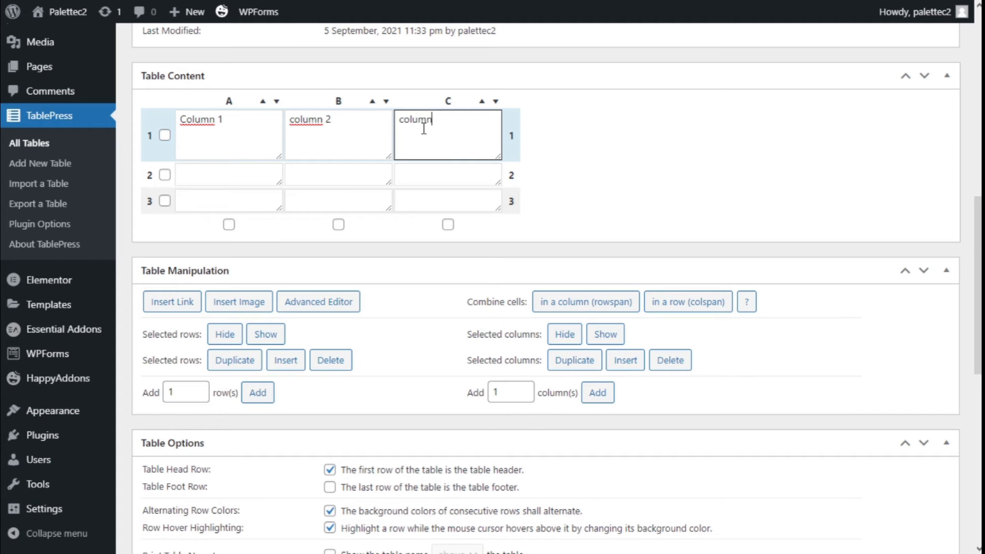
text(column3)
key(BackSpace)
text(3)
Step: Fill the second table row with "unit 1", "unit 2" and "unit 3" in columns A to C
click(243, 179)
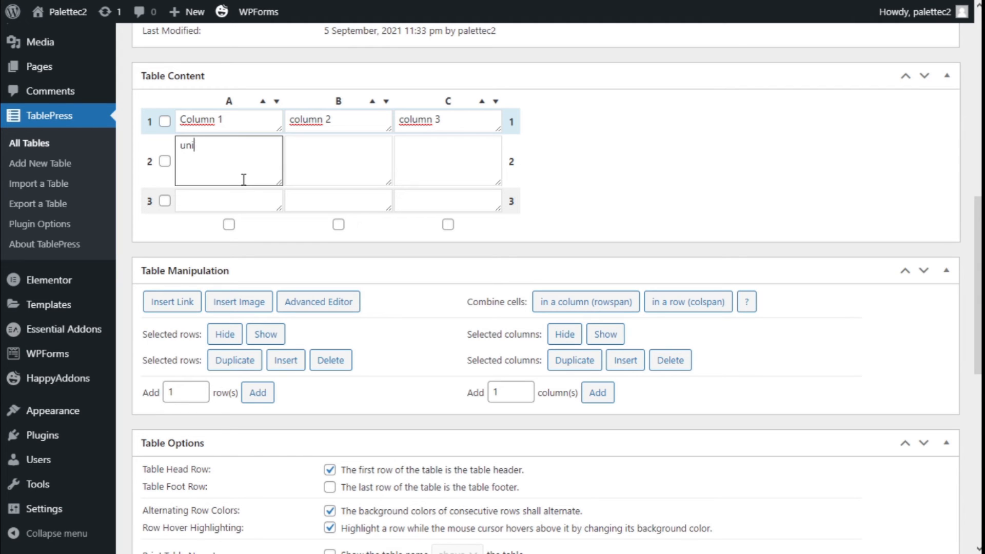
click(325, 162)
text(unit 2)
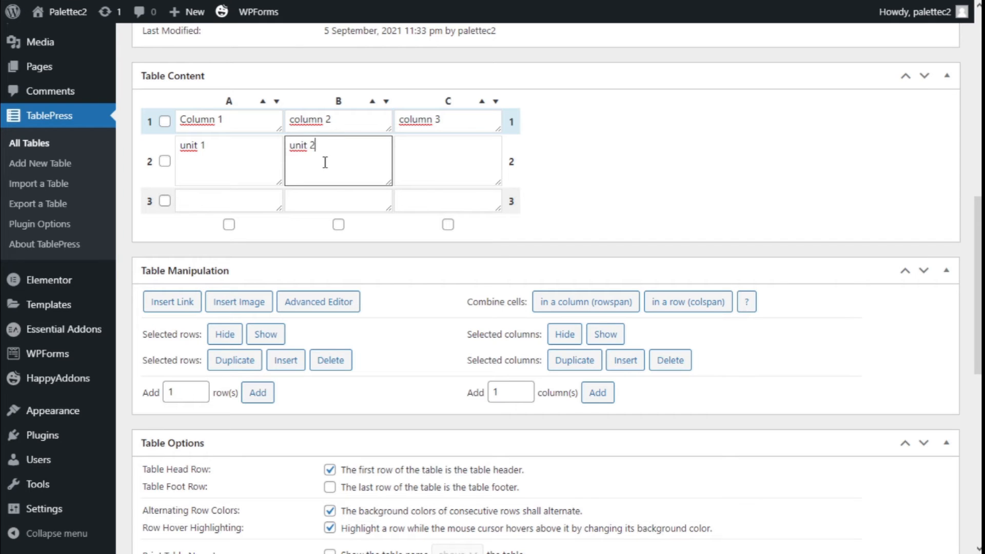
click(437, 162)
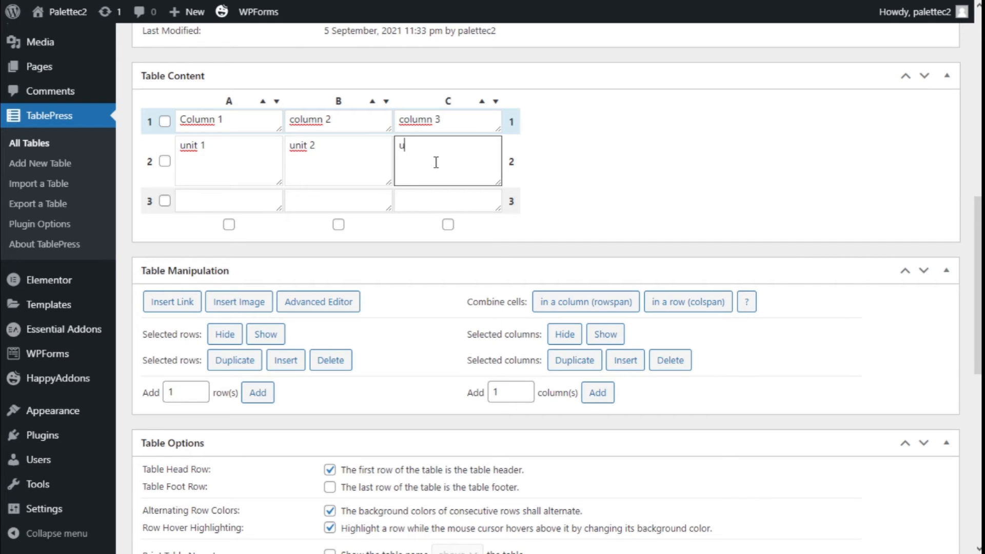
text(unit 3)
Step: Insert a link to the existing Home page, with the link text "Home", in cell A3
click(222, 201)
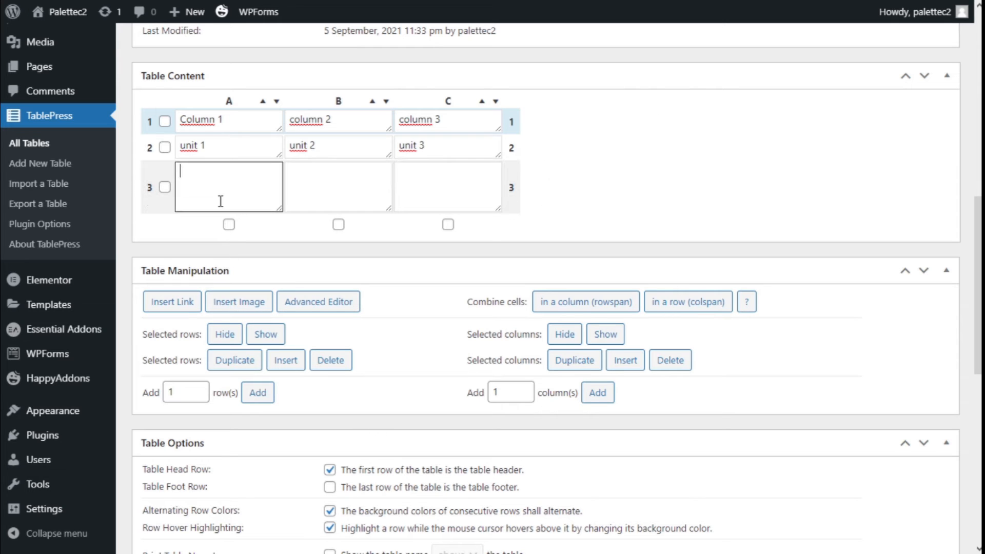
click(174, 302)
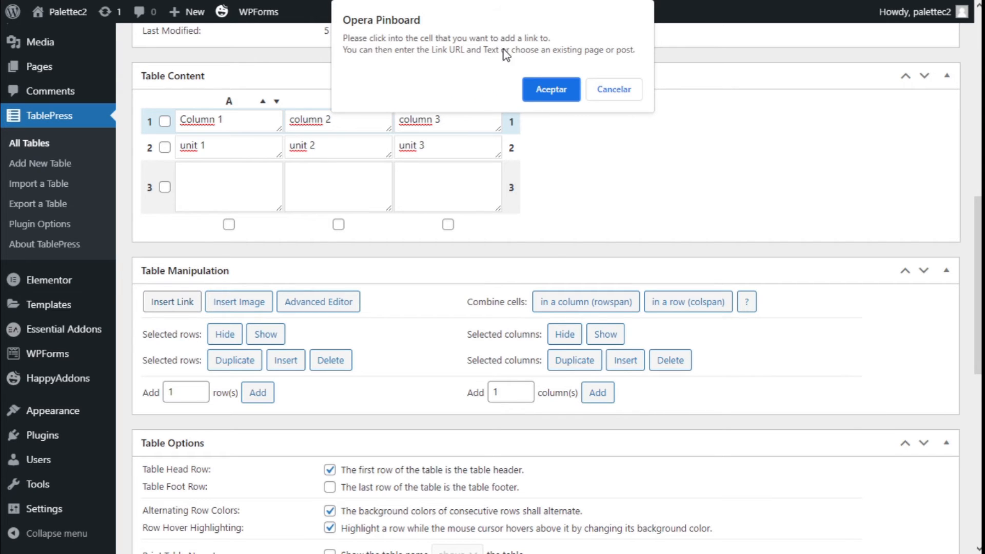
click(549, 89)
click(181, 306)
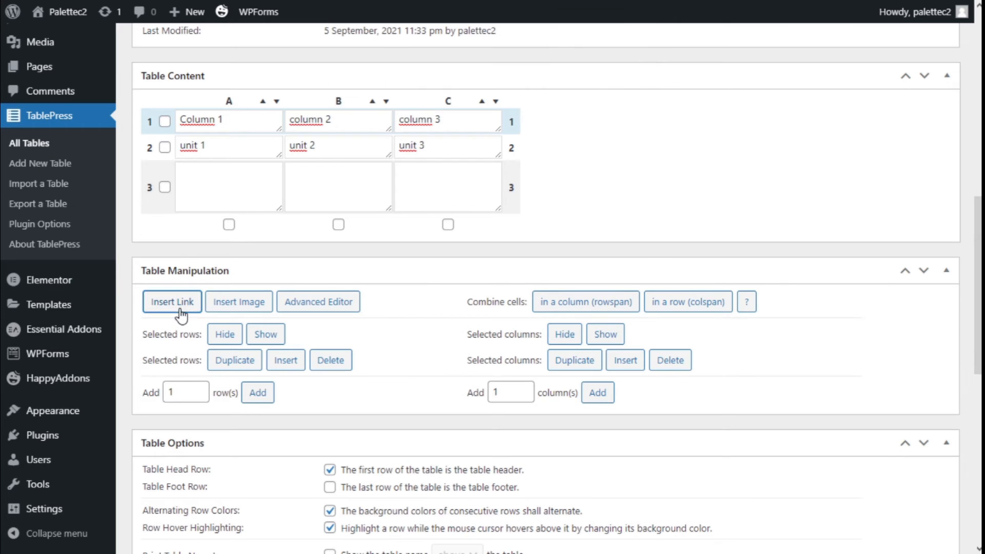
click(203, 175)
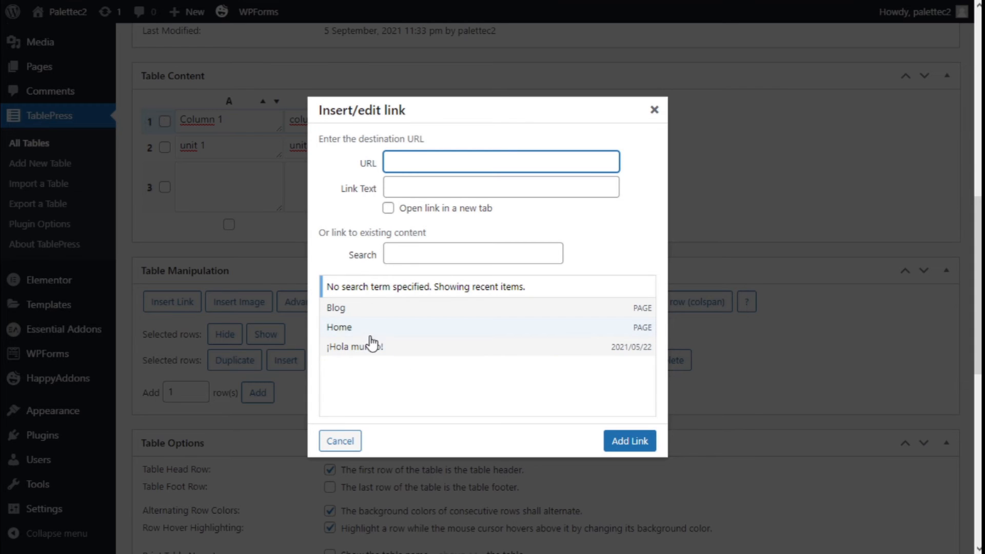
click(339, 328)
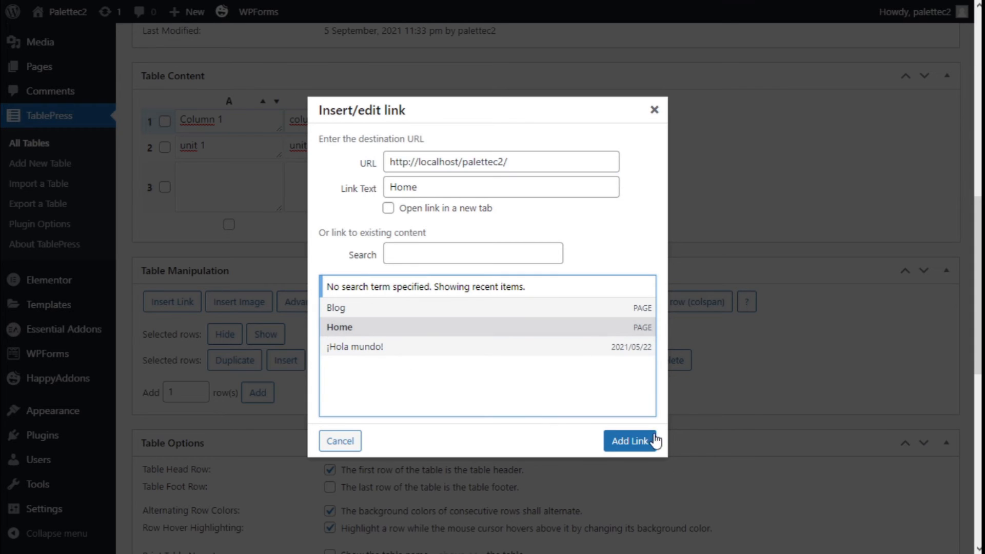
click(636, 440)
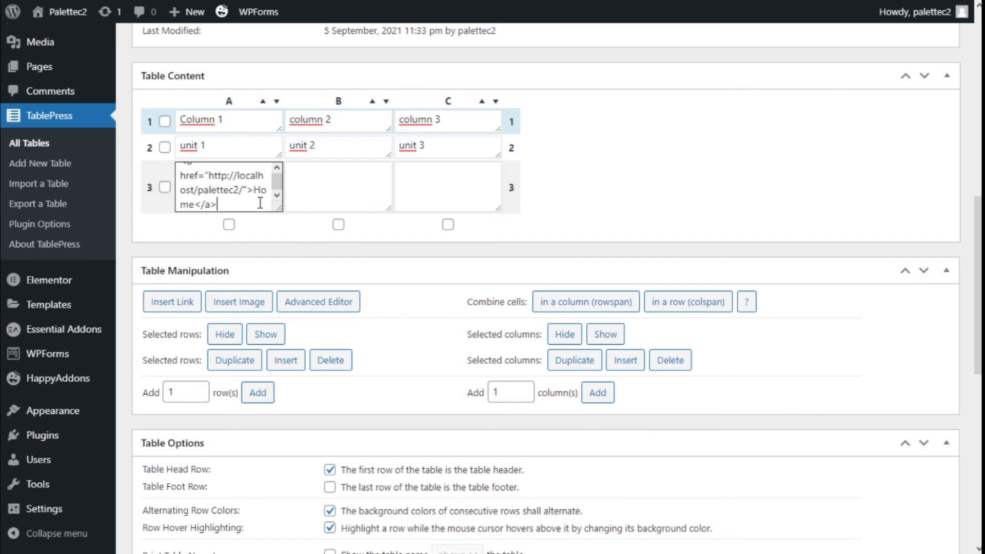
Step: Open the media library to insert an image in cell C3, and close it without choosing one
click(332, 189)
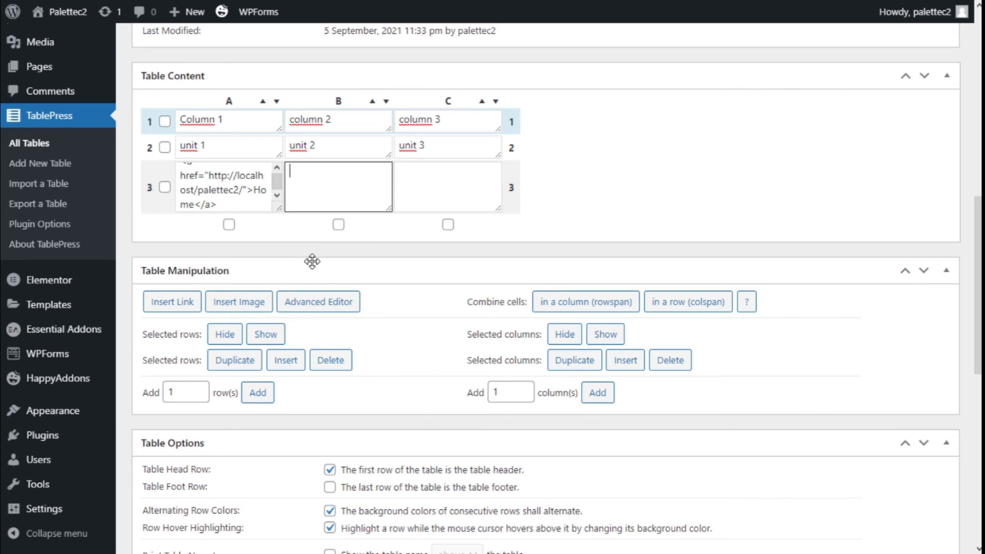
click(247, 309)
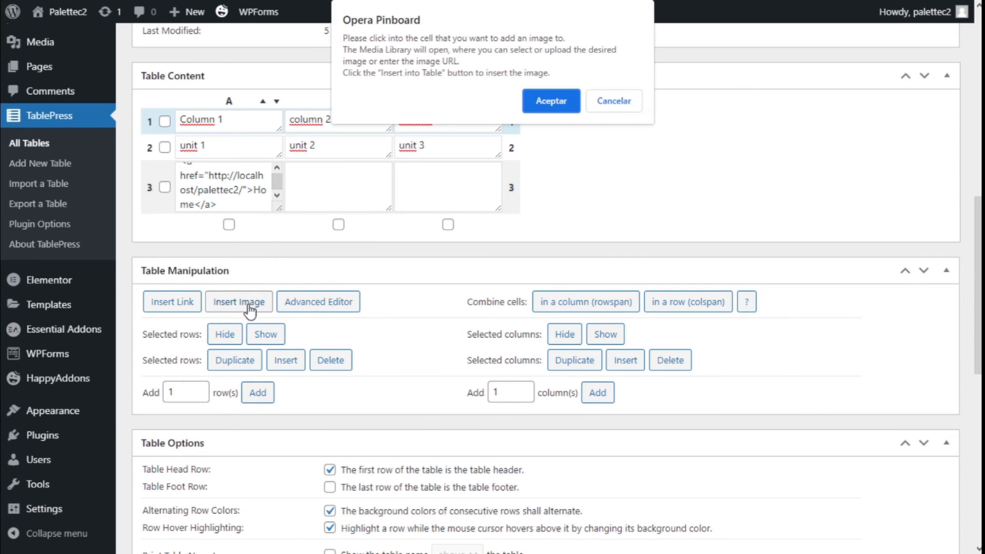
click(546, 99)
click(448, 185)
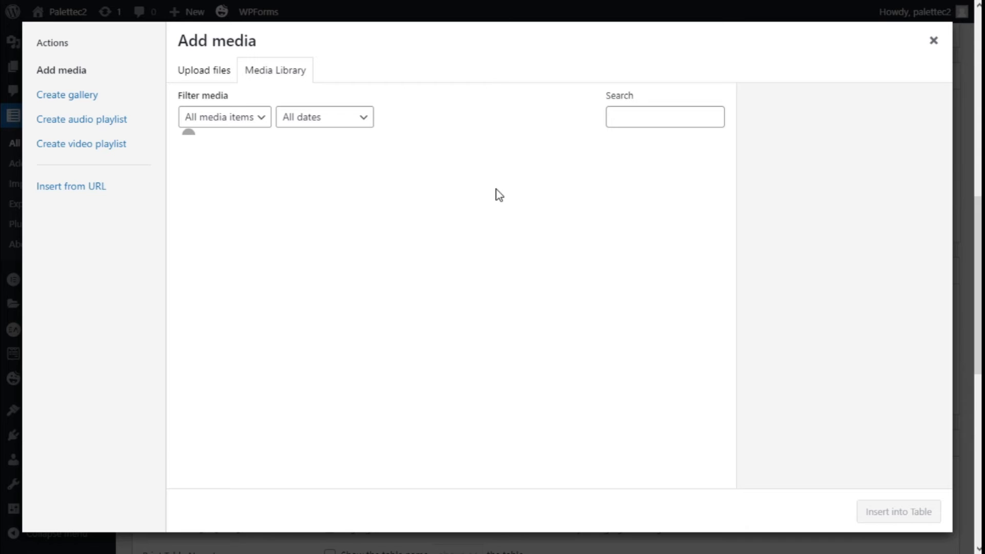
click(934, 40)
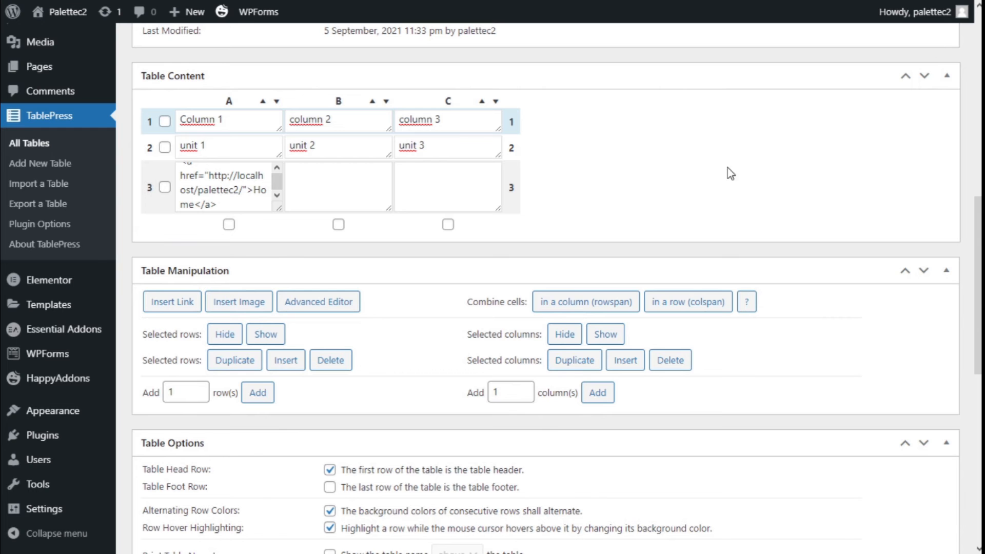
Step: View cell A3's content in the Advanced Editor, close it without changes, and review the options for combining cells
click(310, 313)
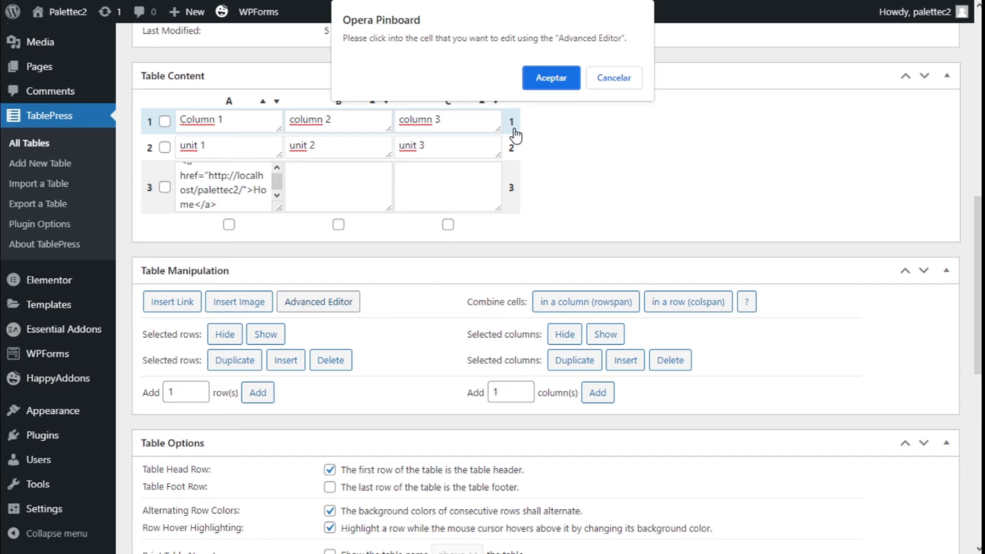
click(551, 78)
click(248, 197)
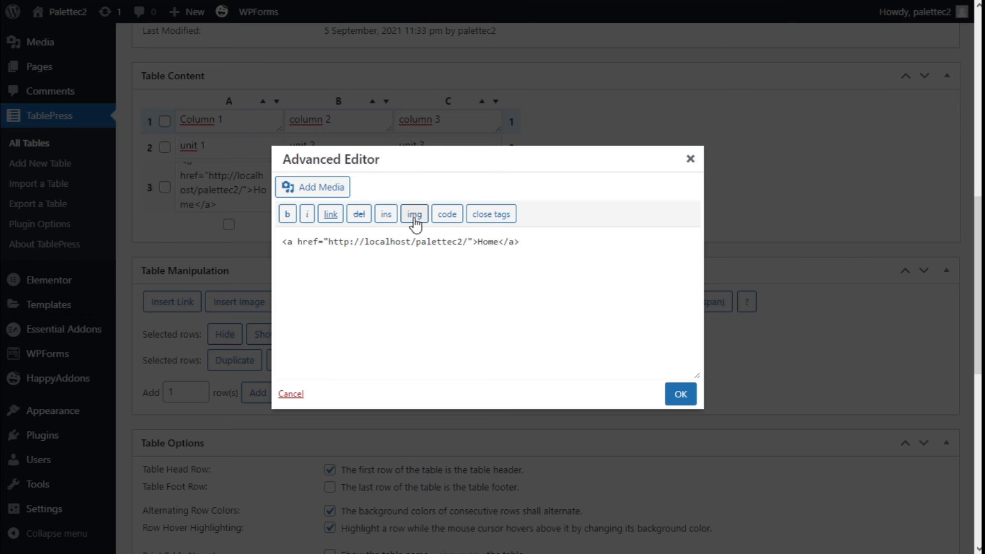
click(691, 160)
scroll(378, 192, down, 3)
scroll(378, 192, up, 2)
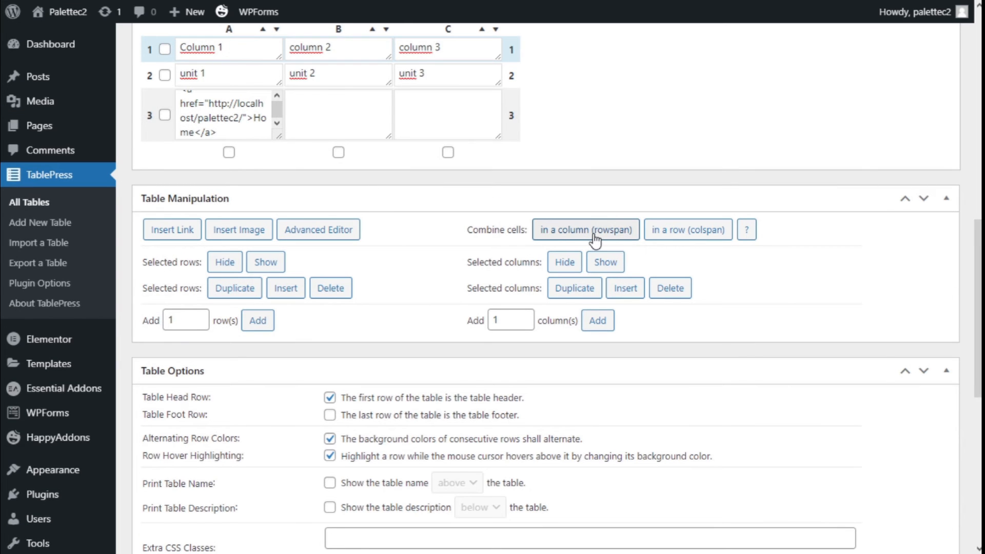
scroll(547, 258, up, 1)
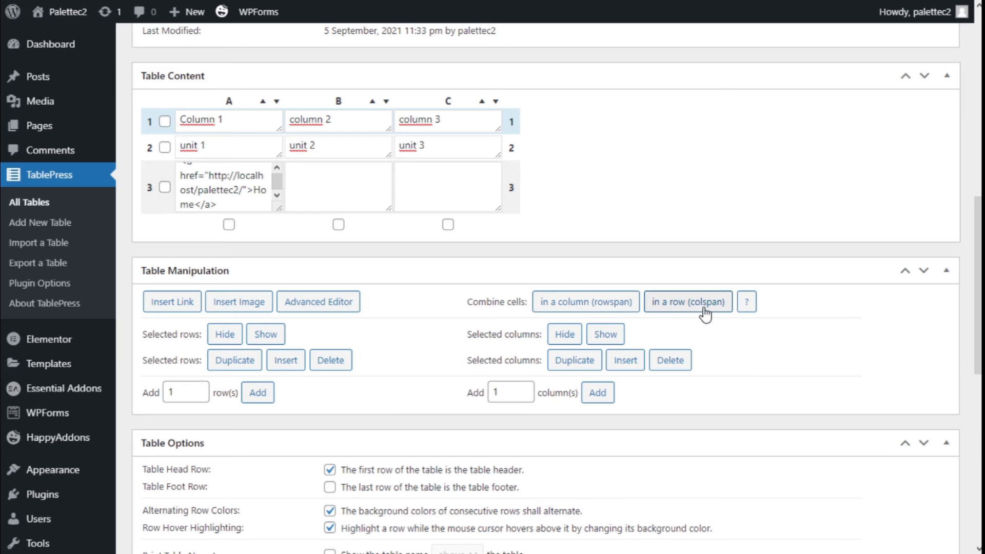
Step: Turn off the option that makes the first row the table header, and turn it back on
scroll(455, 261, down, 5)
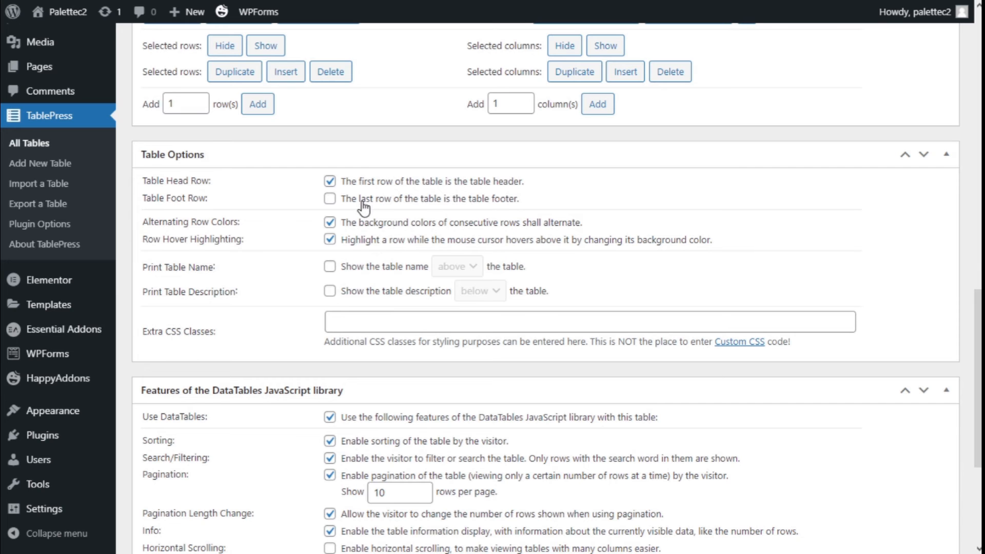
click(330, 181)
scroll(218, 264, up, 5)
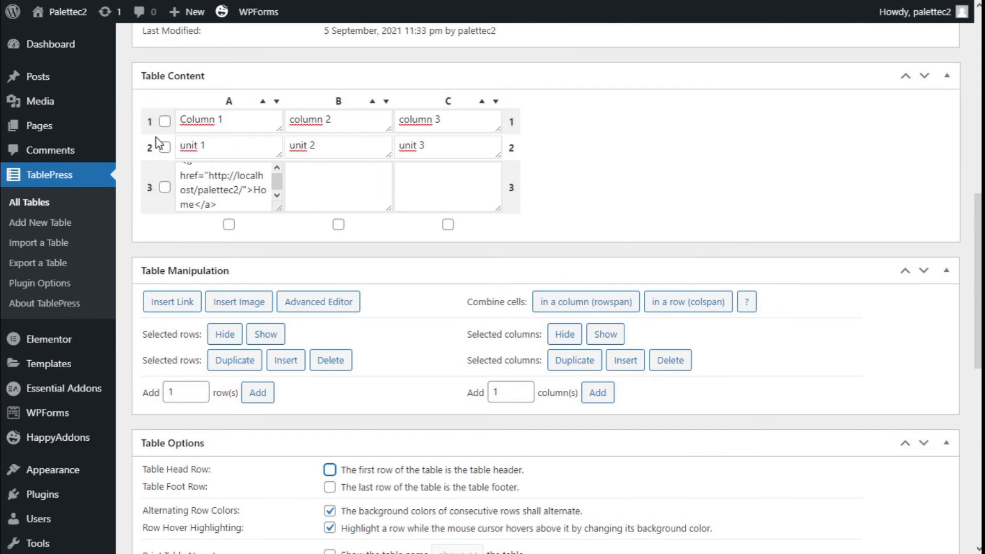
scroll(209, 218, down, 1)
click(332, 401)
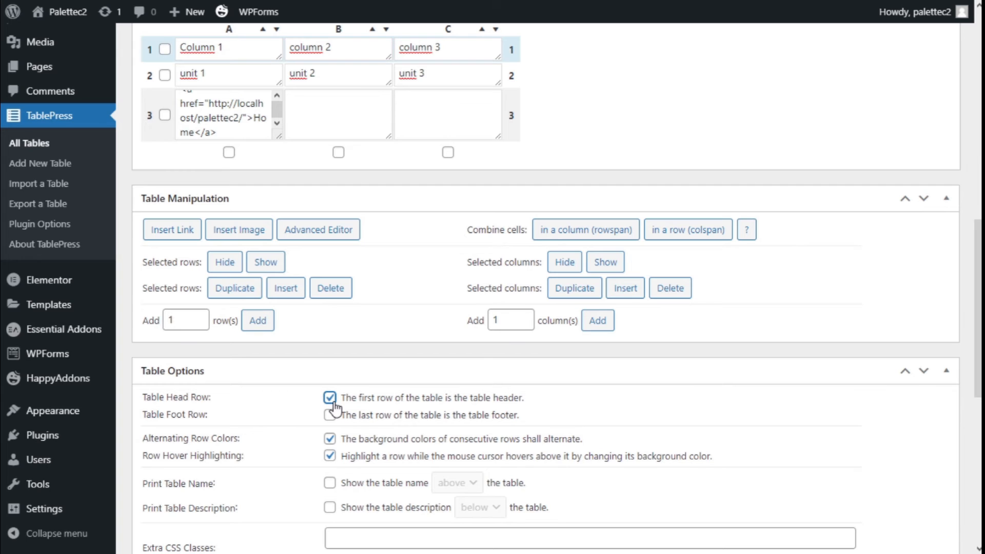
Step: Make the last row the table footer and review the remaining table options and DataTables features
click(330, 415)
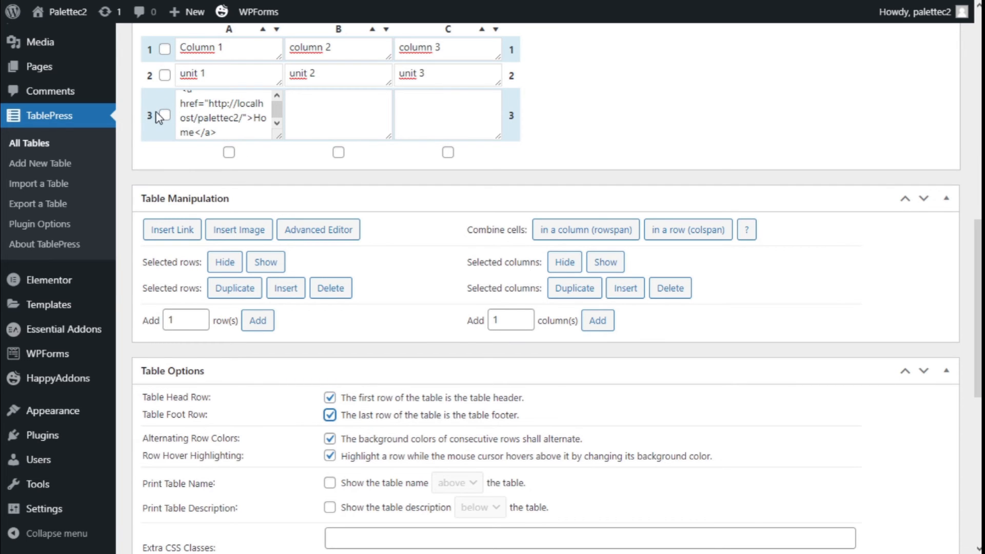
scroll(426, 335, down, 1)
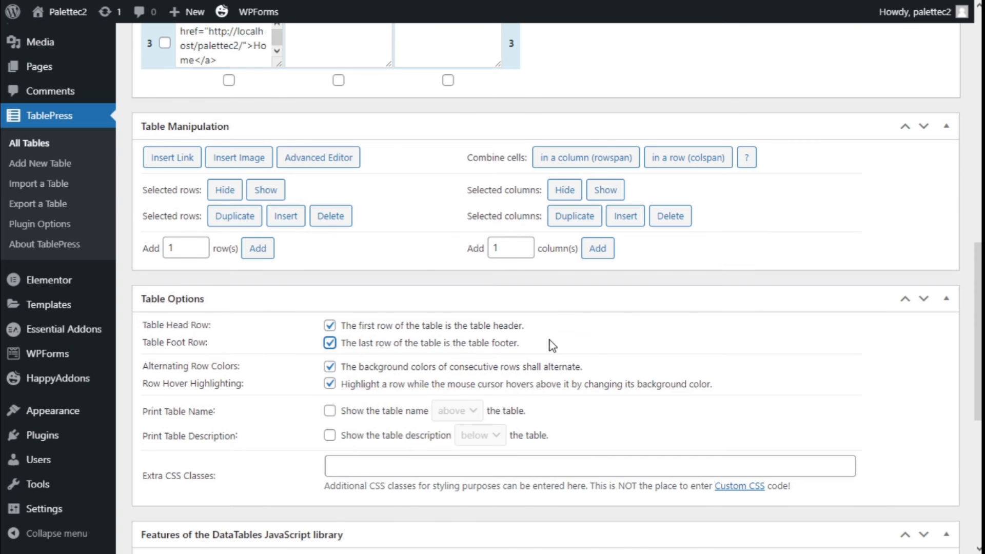
scroll(580, 339, down, 1)
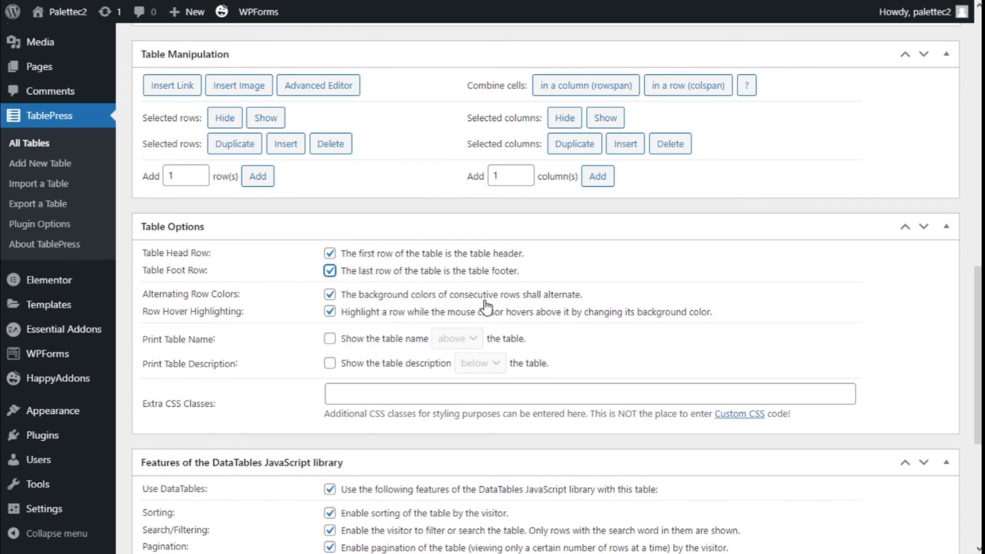
scroll(446, 307, down, 1)
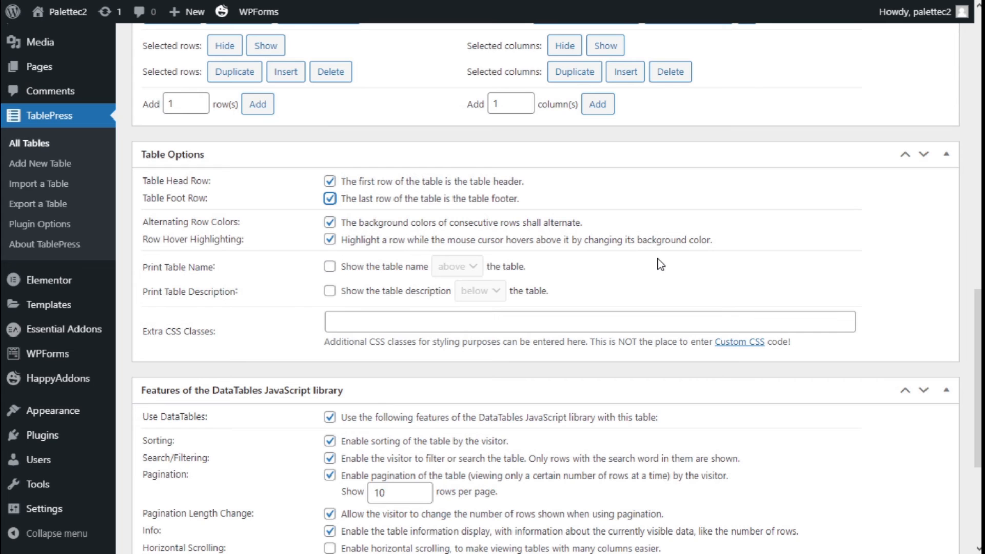
scroll(400, 256, down, 1)
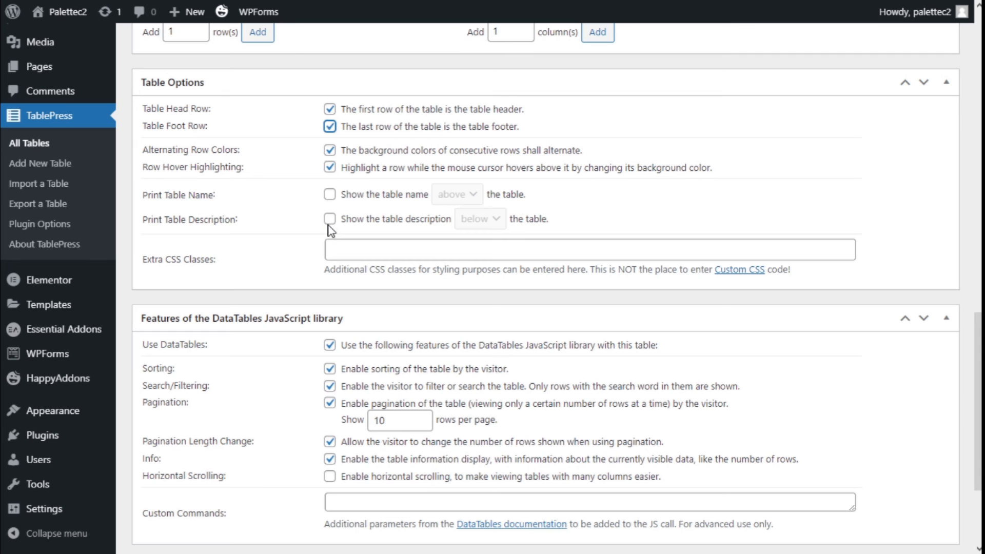
scroll(239, 231, down, 2)
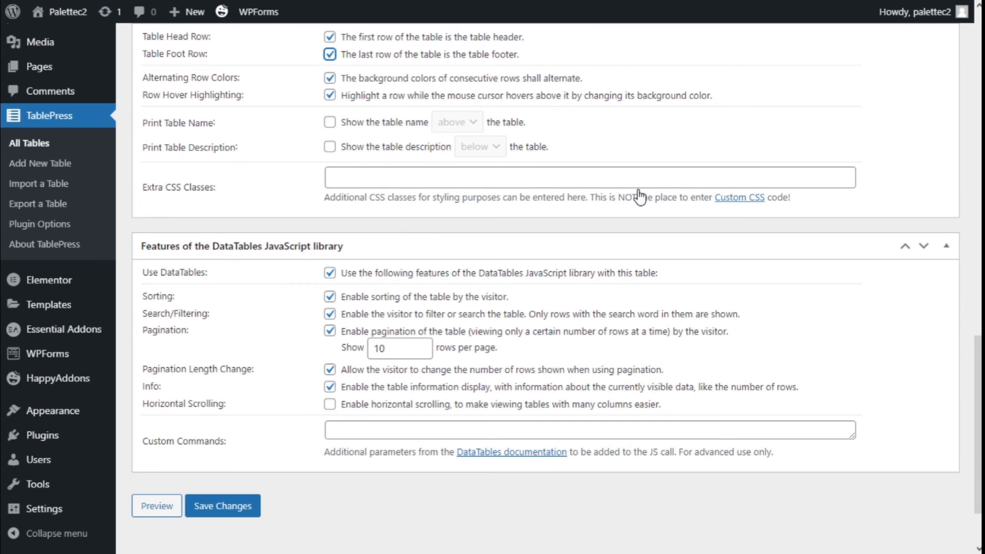
scroll(308, 233, down, 2)
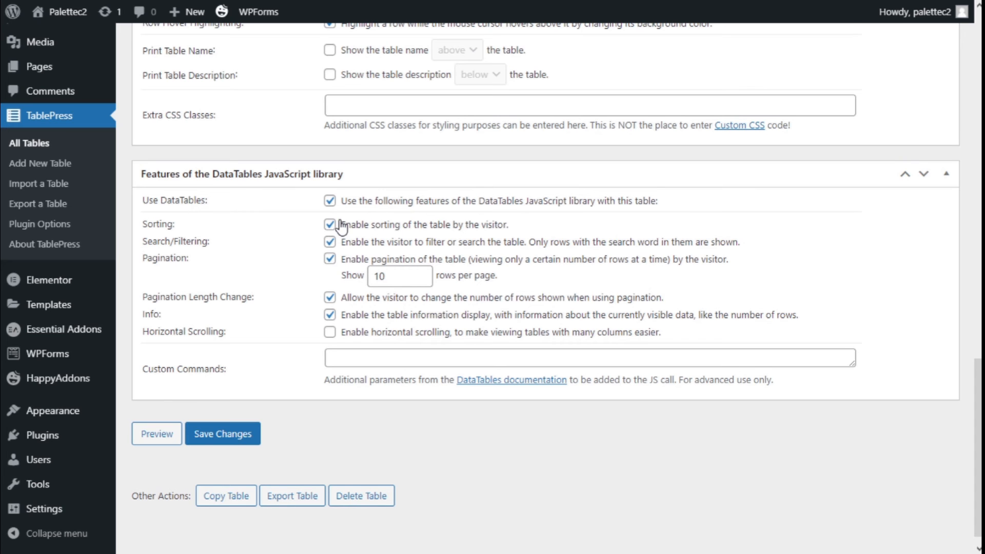
scroll(342, 227, down, 1)
click(330, 241)
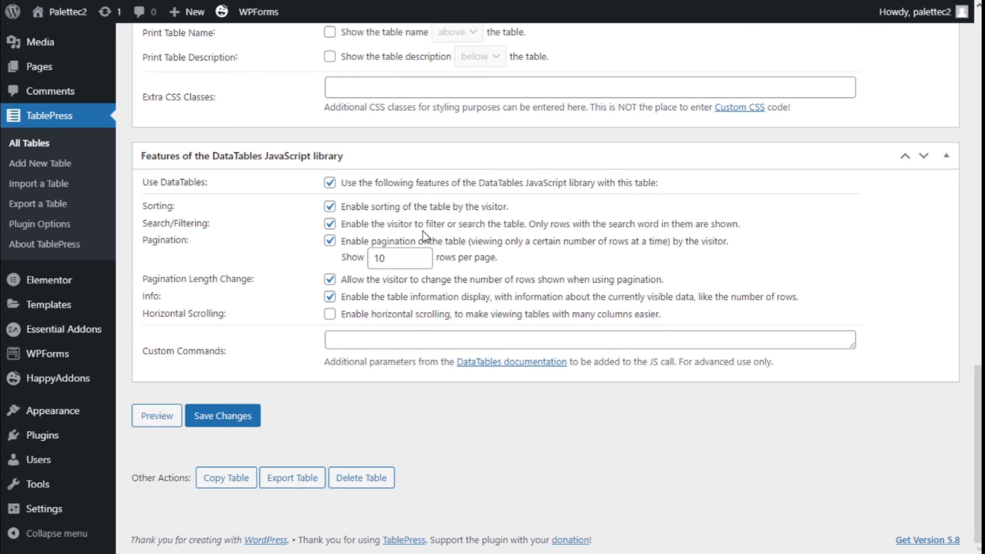
Step: Disable the use of DataTables features for this table and save the table changes
click(332, 186)
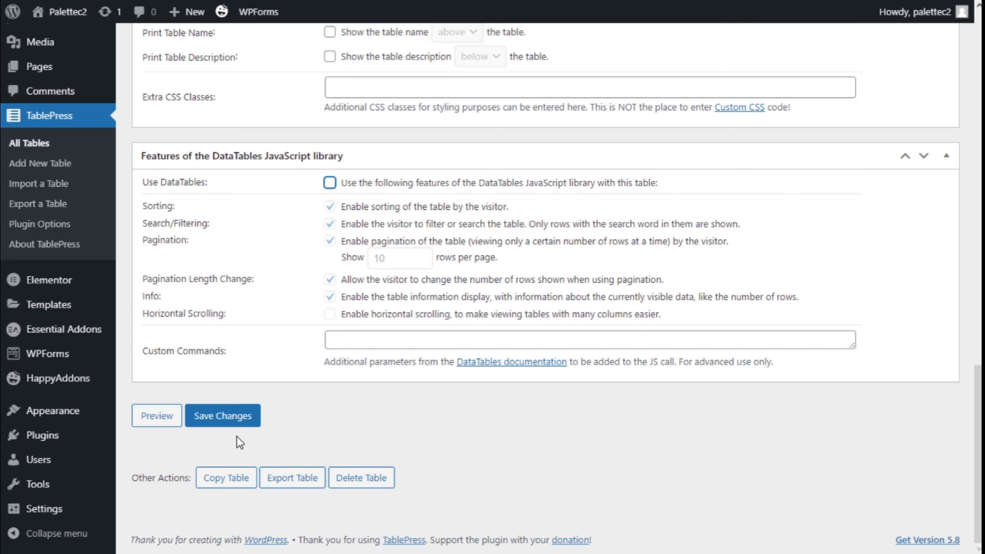
click(230, 421)
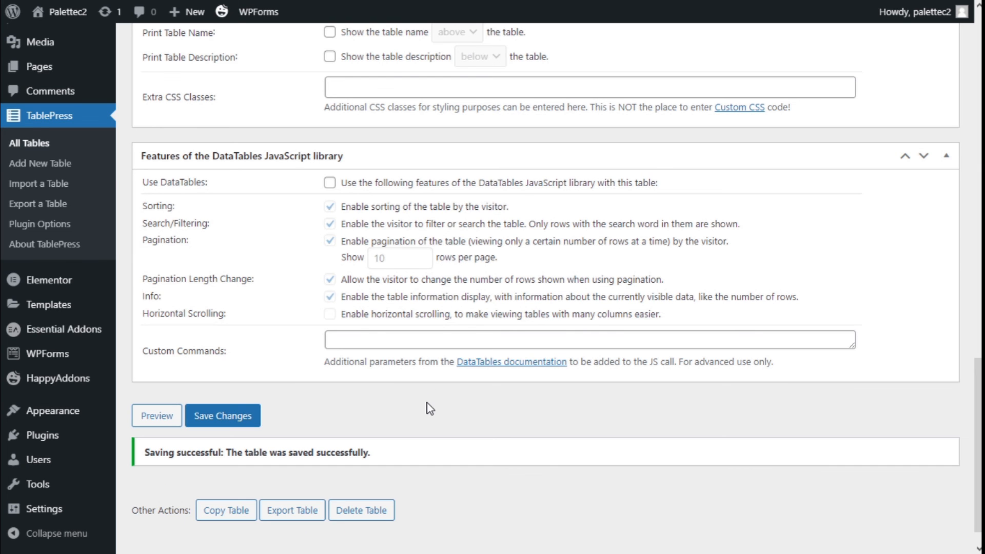
scroll(427, 403, up, 14)
scroll(426, 404, up, 5)
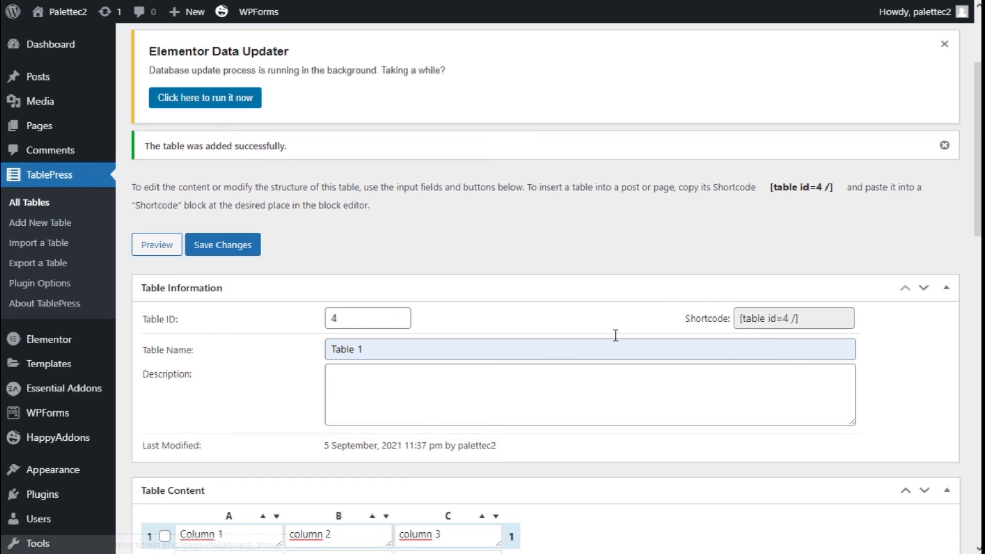
Step: Copy the shortcode of Table 1 and open the existing post "¡Hola mundo!" for editing
click(764, 320)
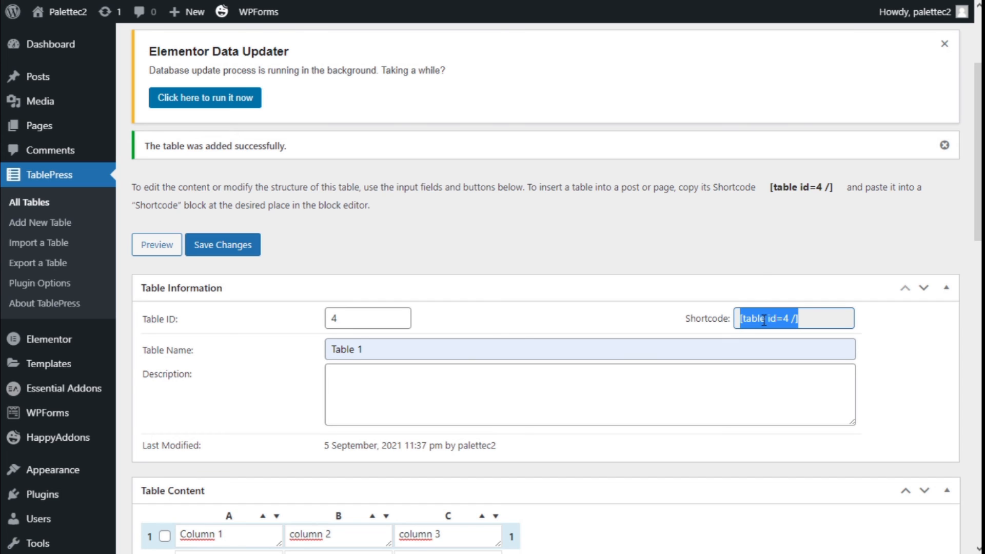
click(757, 266)
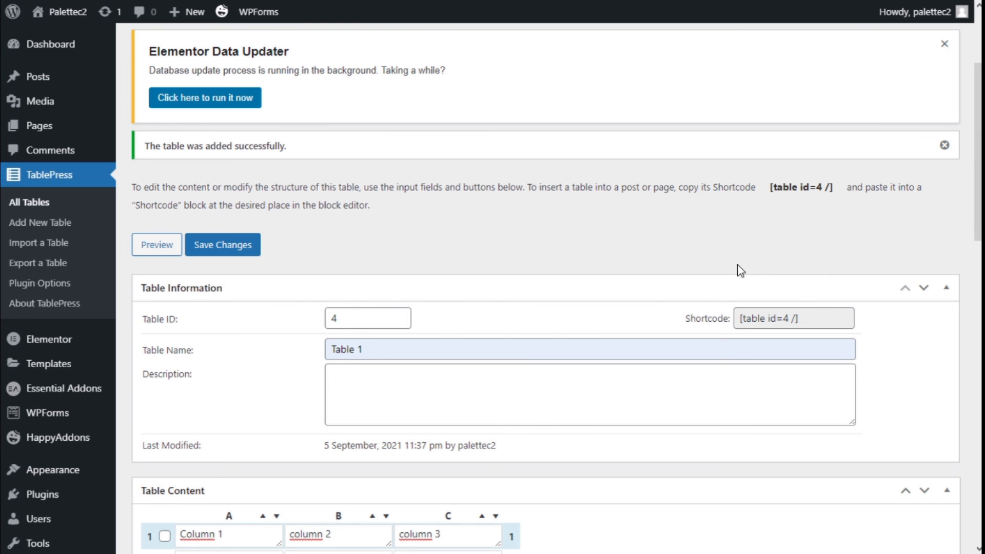
mouse_move(107, 136)
mouse_move(66, 85)
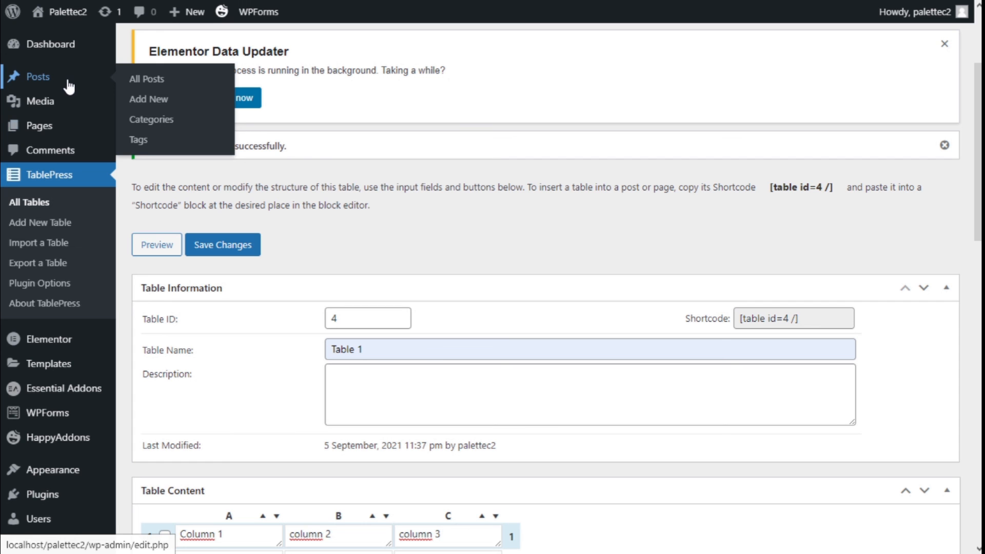
click(136, 84)
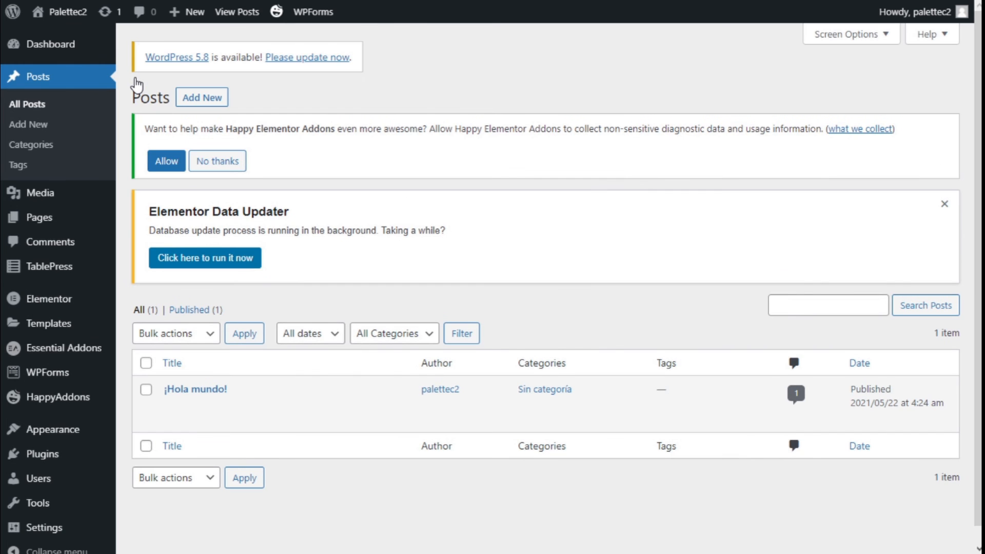
mouse_move(198, 411)
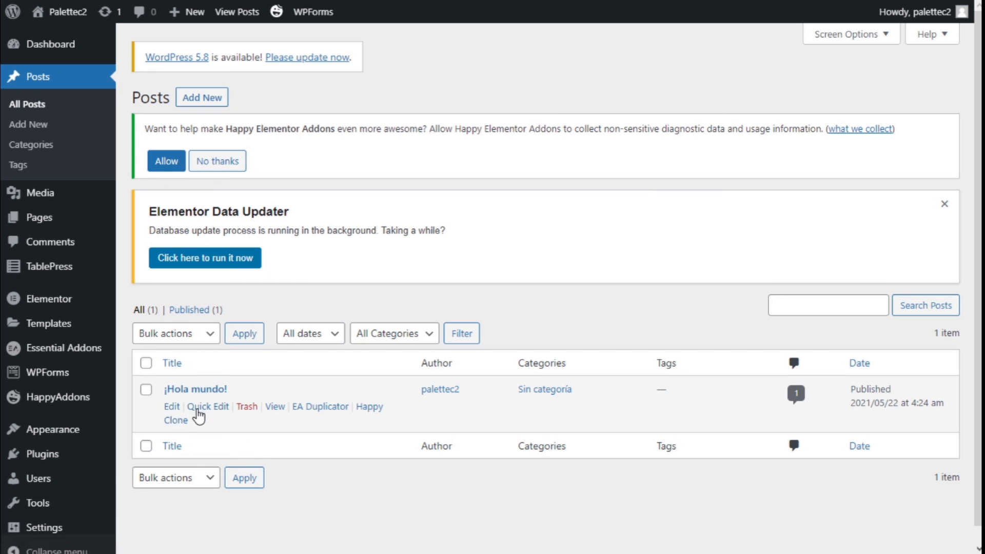
click(171, 407)
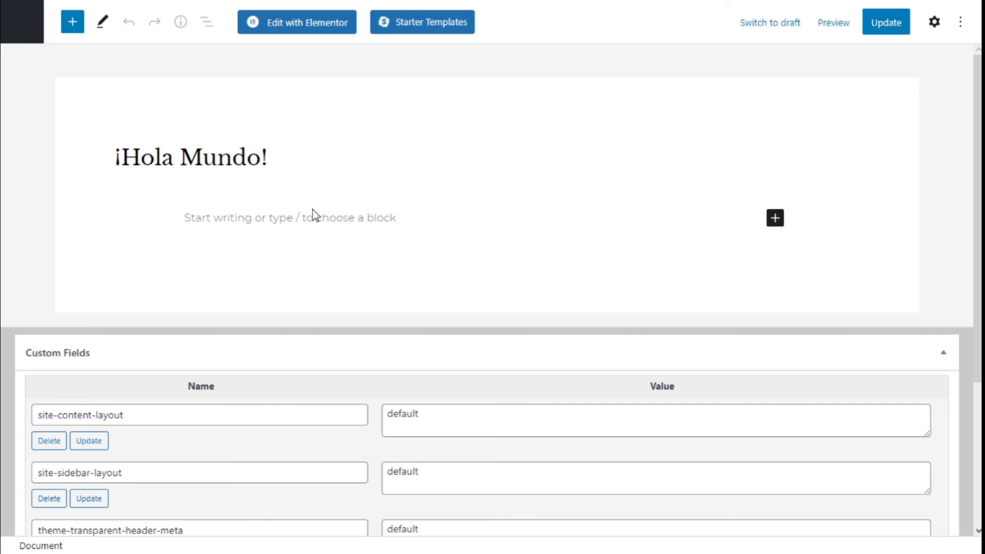
Step: Add a Shortcode block to the post's empty body and enter [table id=4 /] in it
click(73, 22)
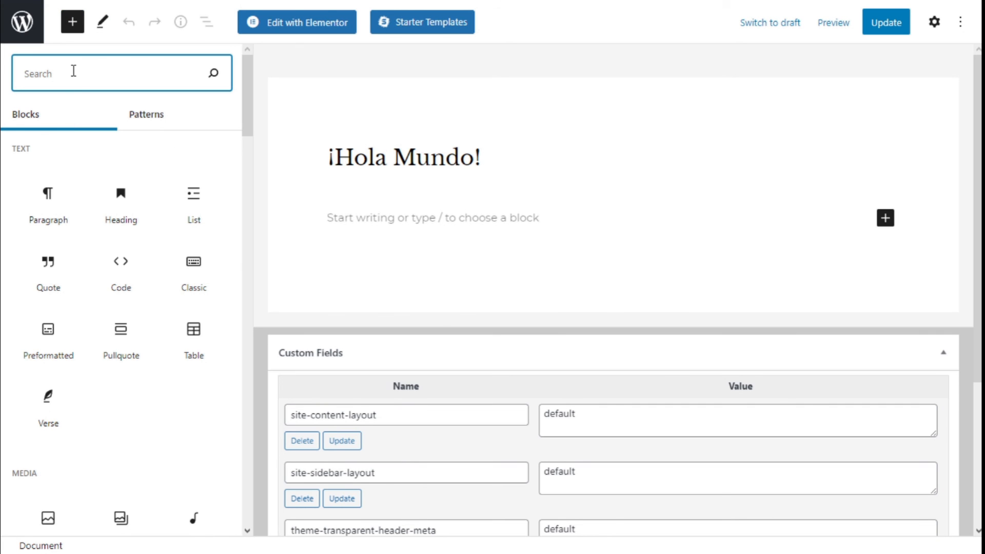
text(sho)
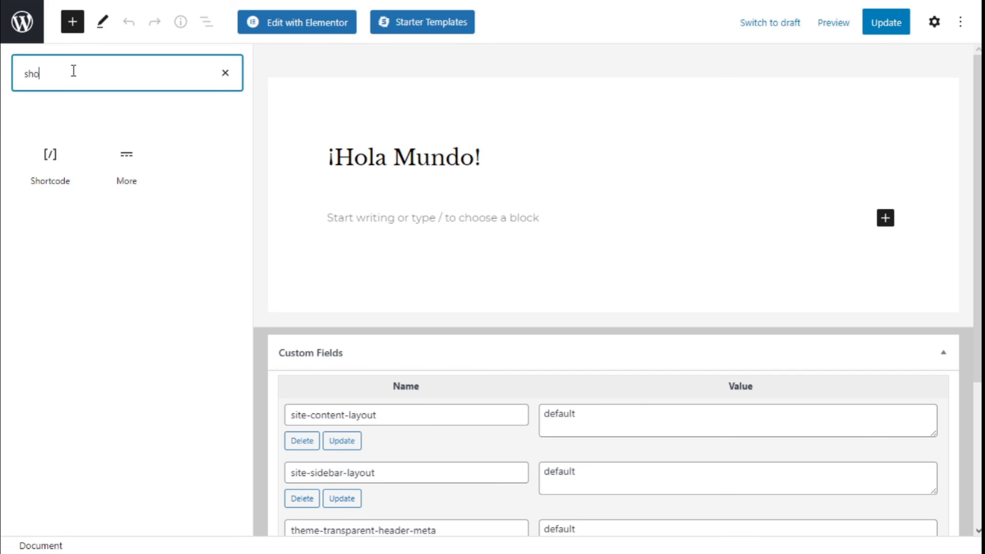
click(55, 162)
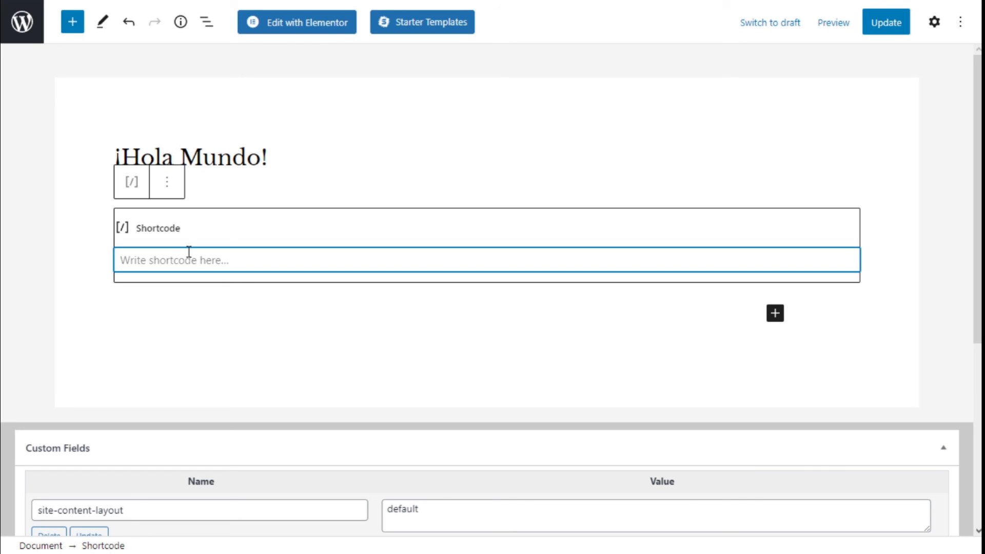
text([table id=4 /])
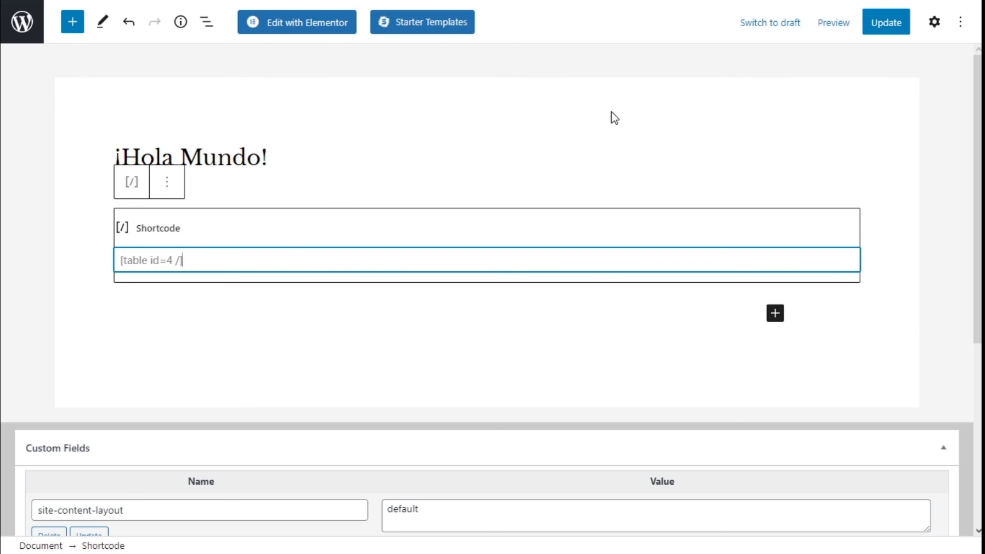
Step: Update the post and view the published page to check the embedded table
click(885, 31)
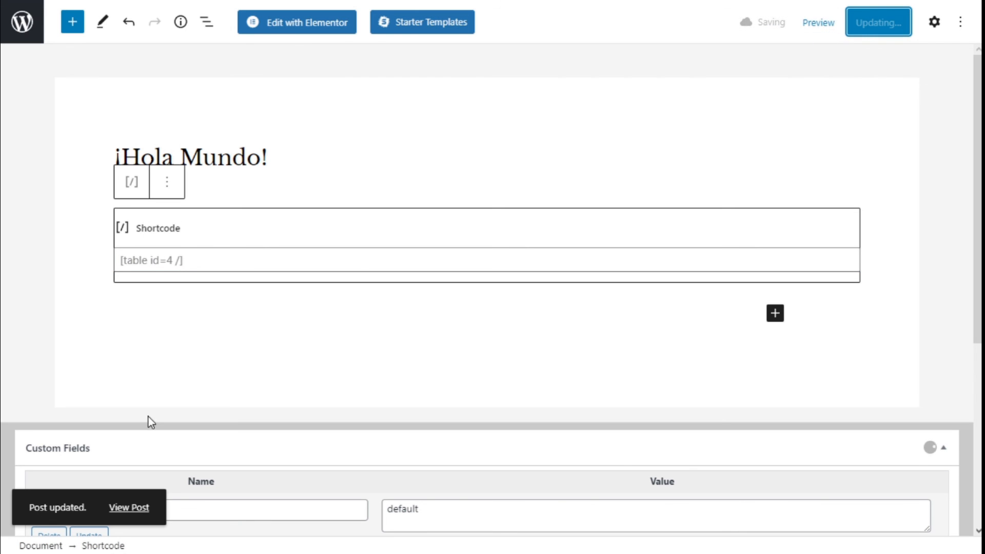
click(134, 509)
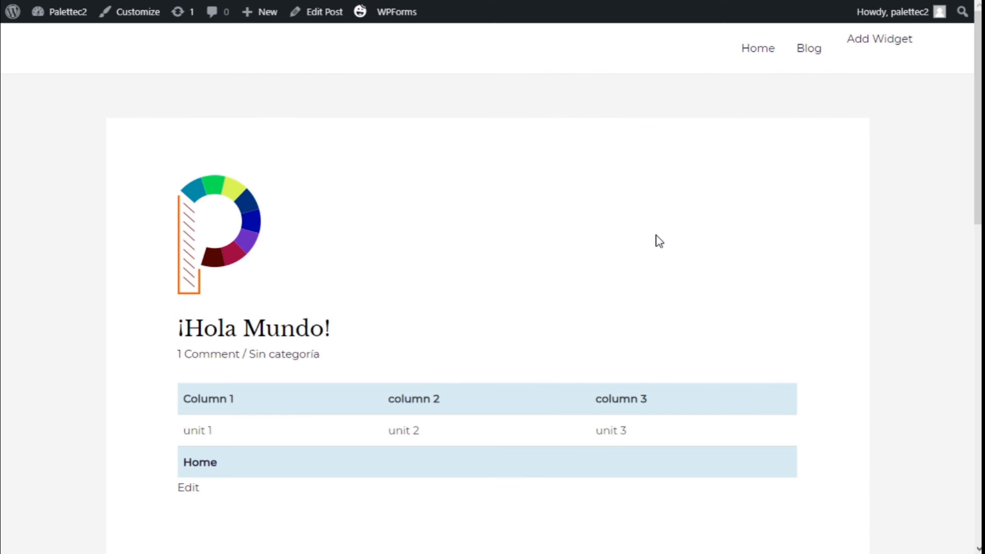
scroll(369, 414, down, 3)
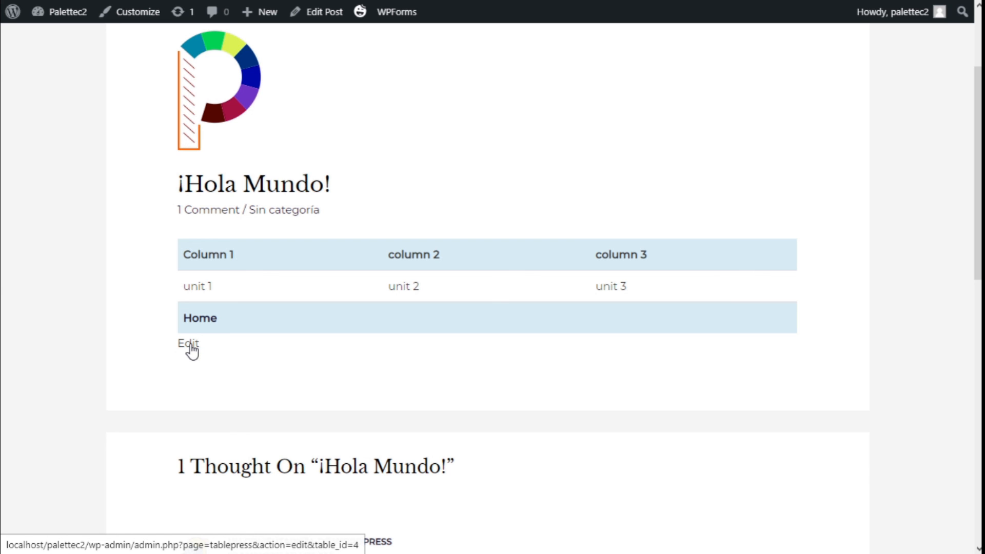
scroll(502, 378, up, 2)
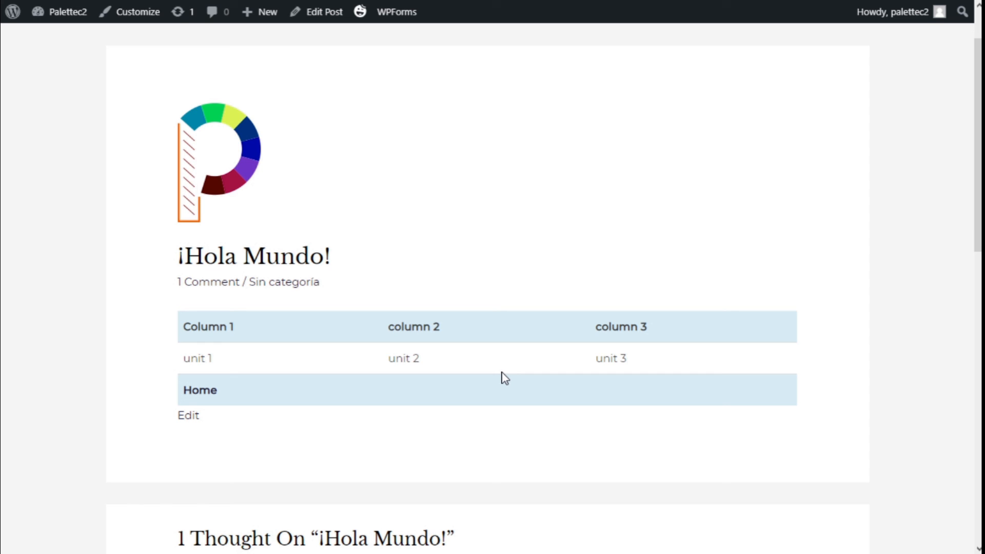